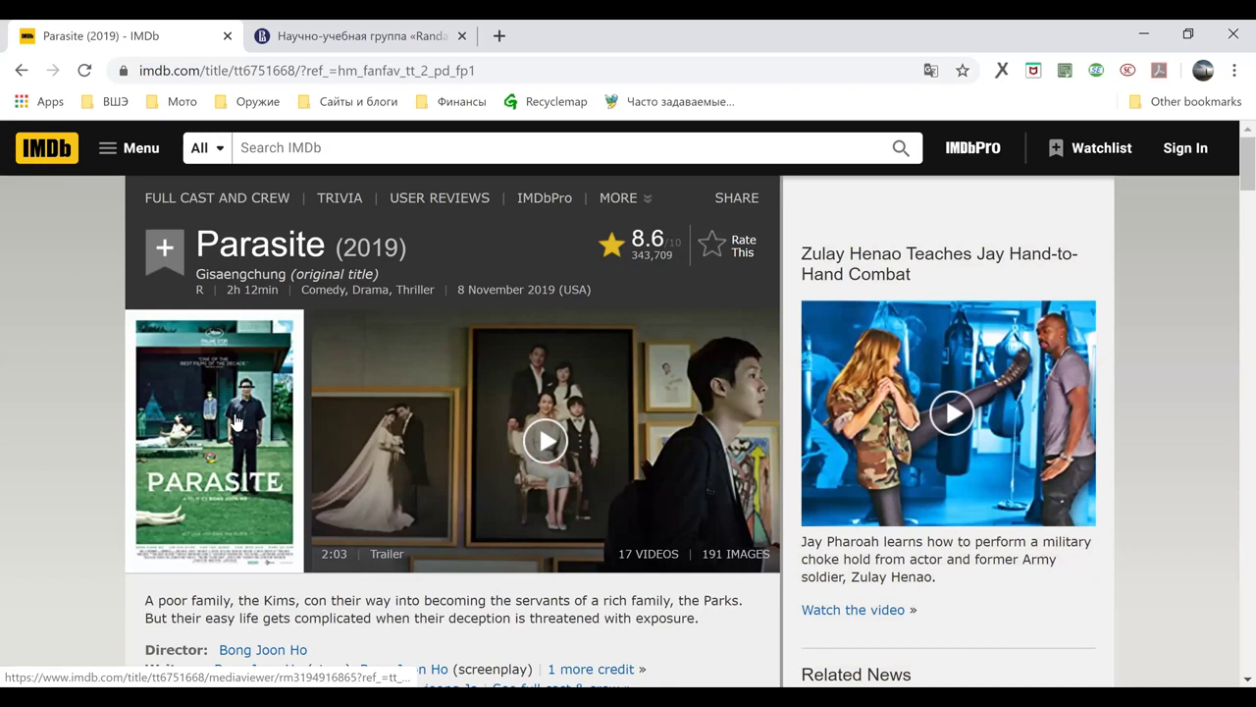
Look over the Parasite film page and the Randan research group page, and switch to the SPSS Data Editor with imdb.sav
scroll(236, 420, down, 3)
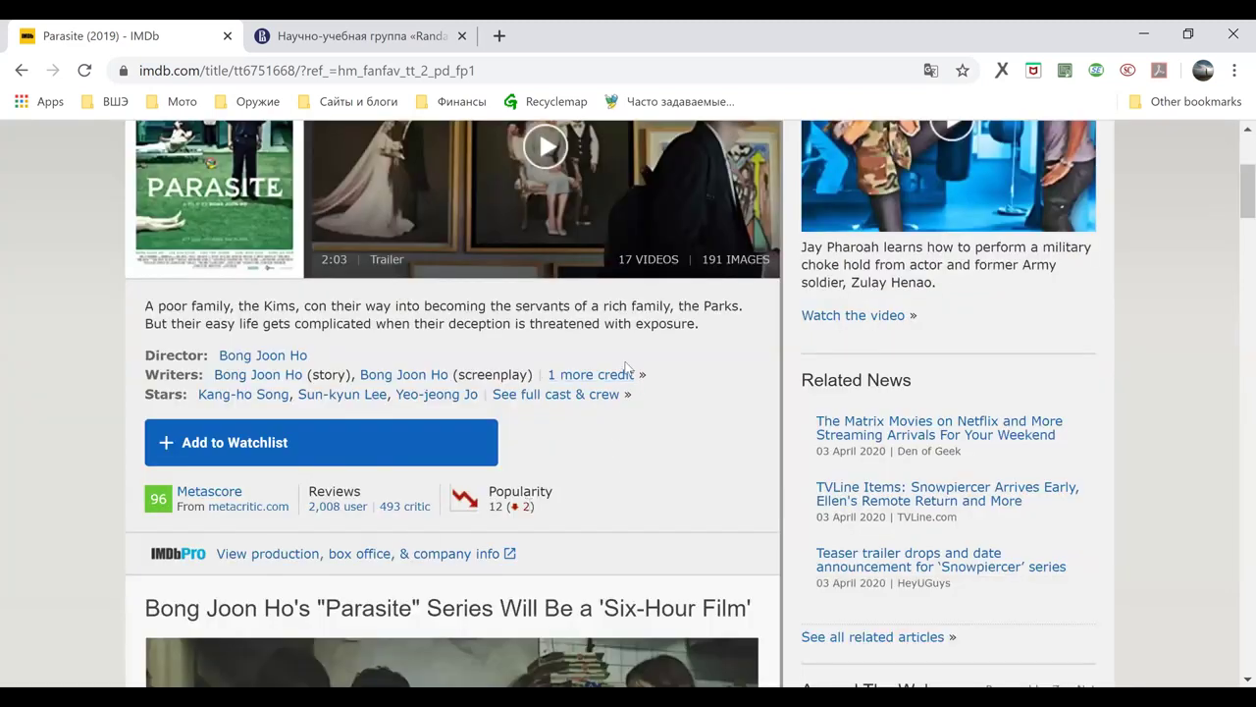
click(311, 49)
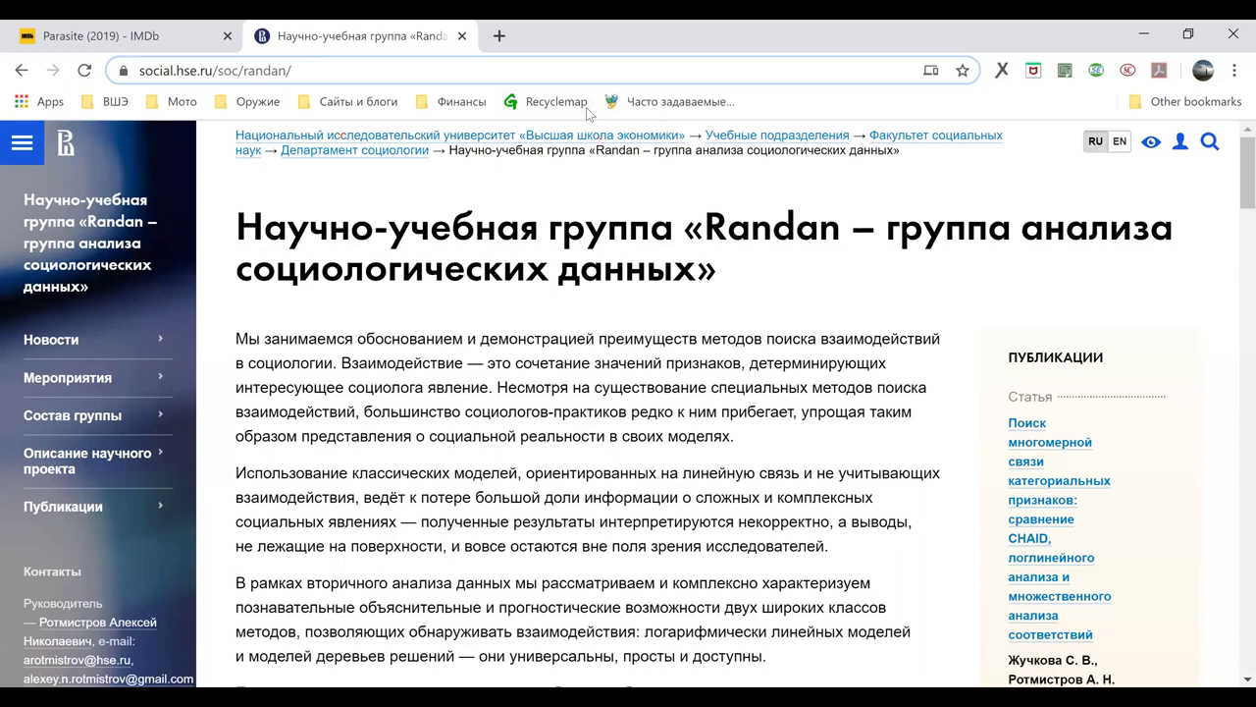
key(alt+Tab)
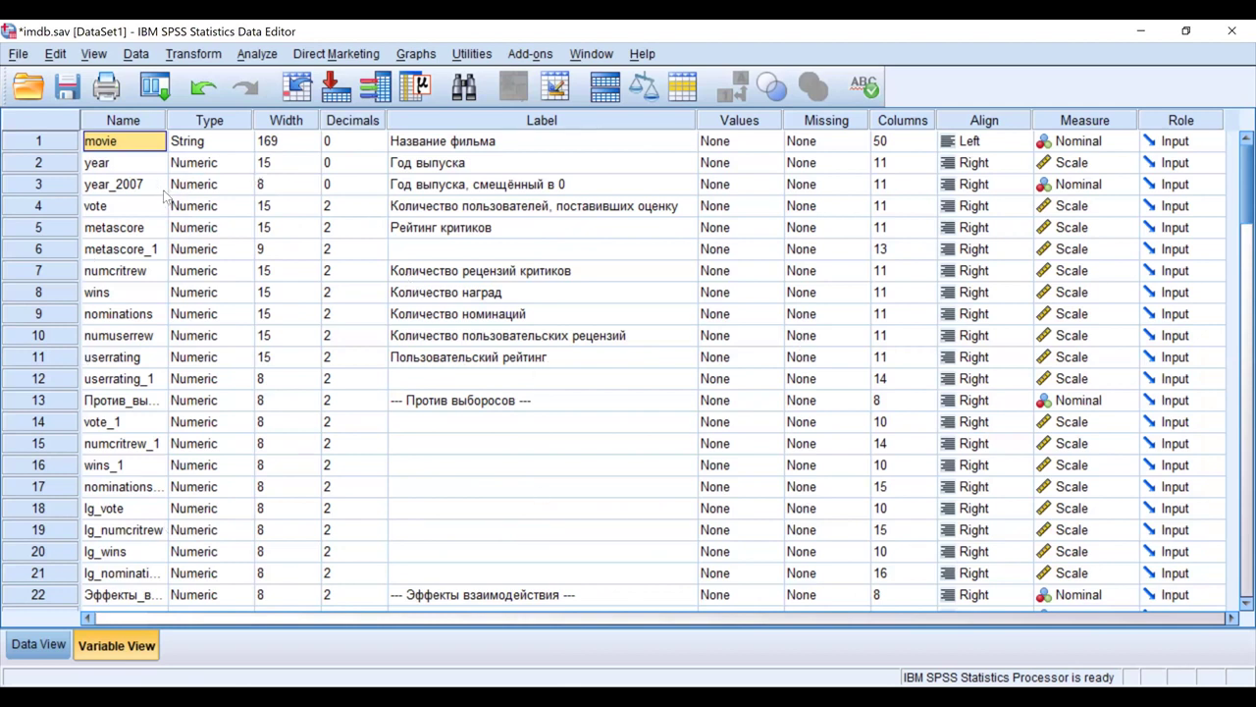
Examine the film data rows and the definitions of the vote, metascore, numcritrew and year variables
click(14, 650)
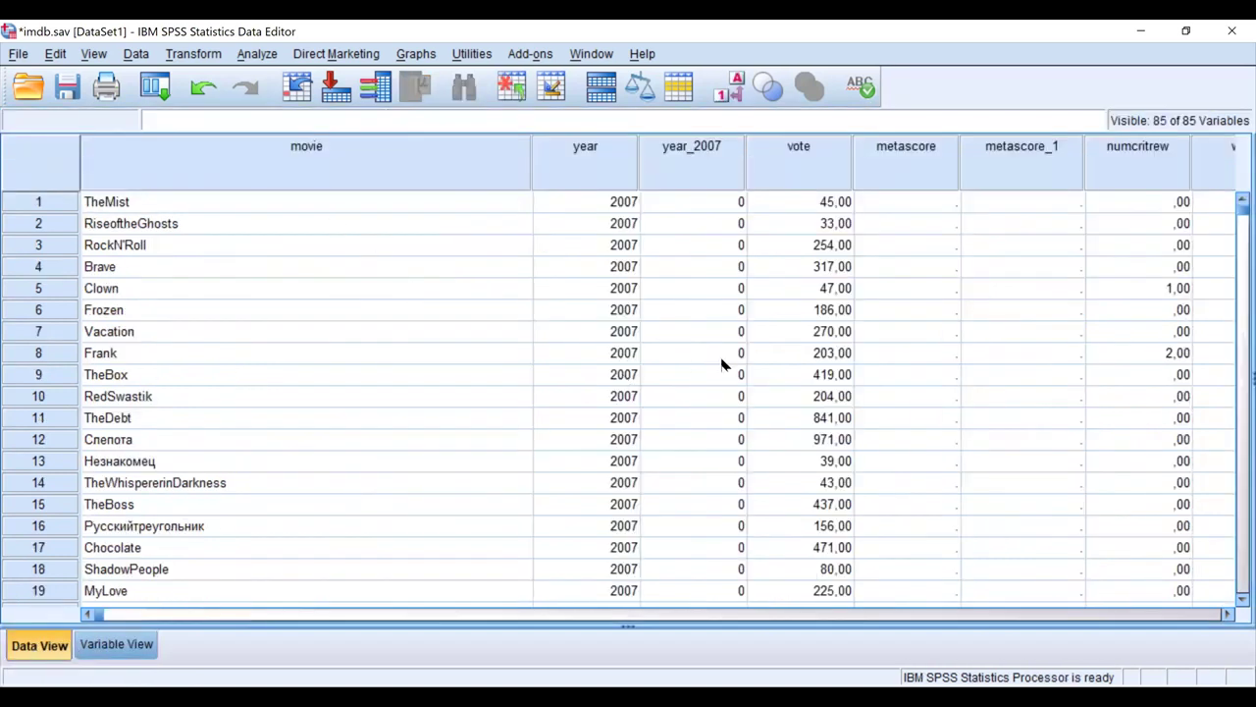
click(128, 647)
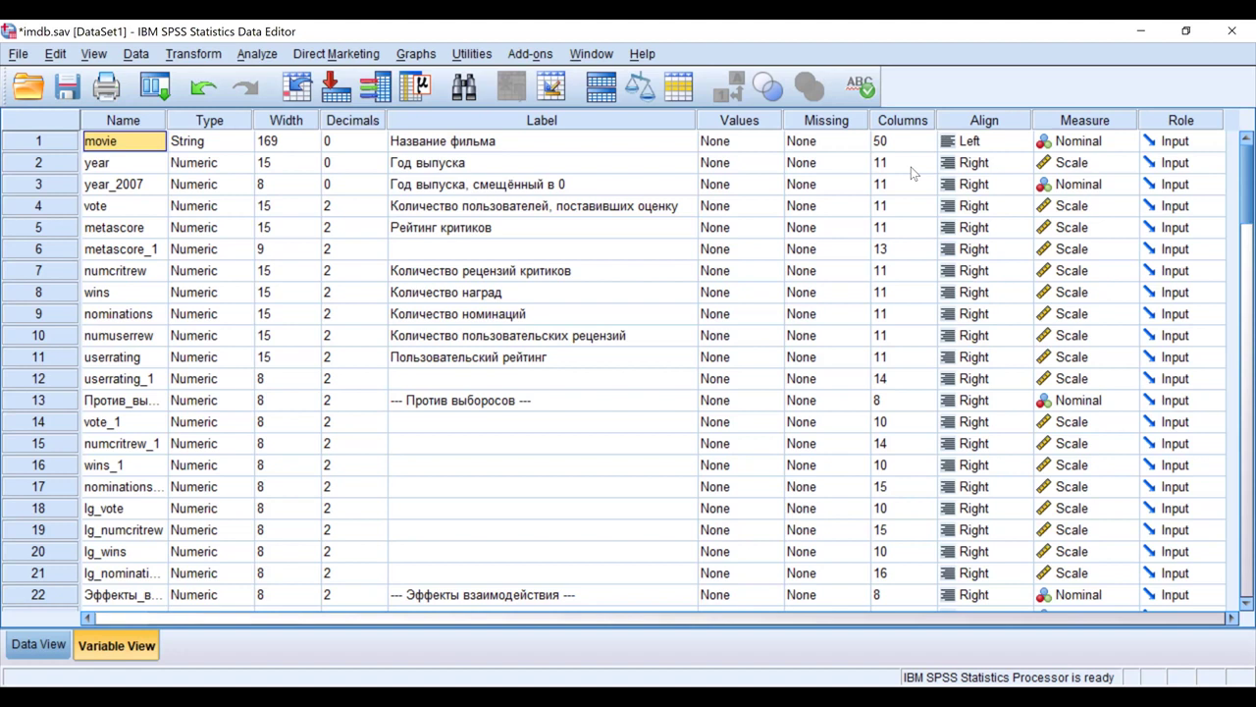
click(156, 209)
click(142, 234)
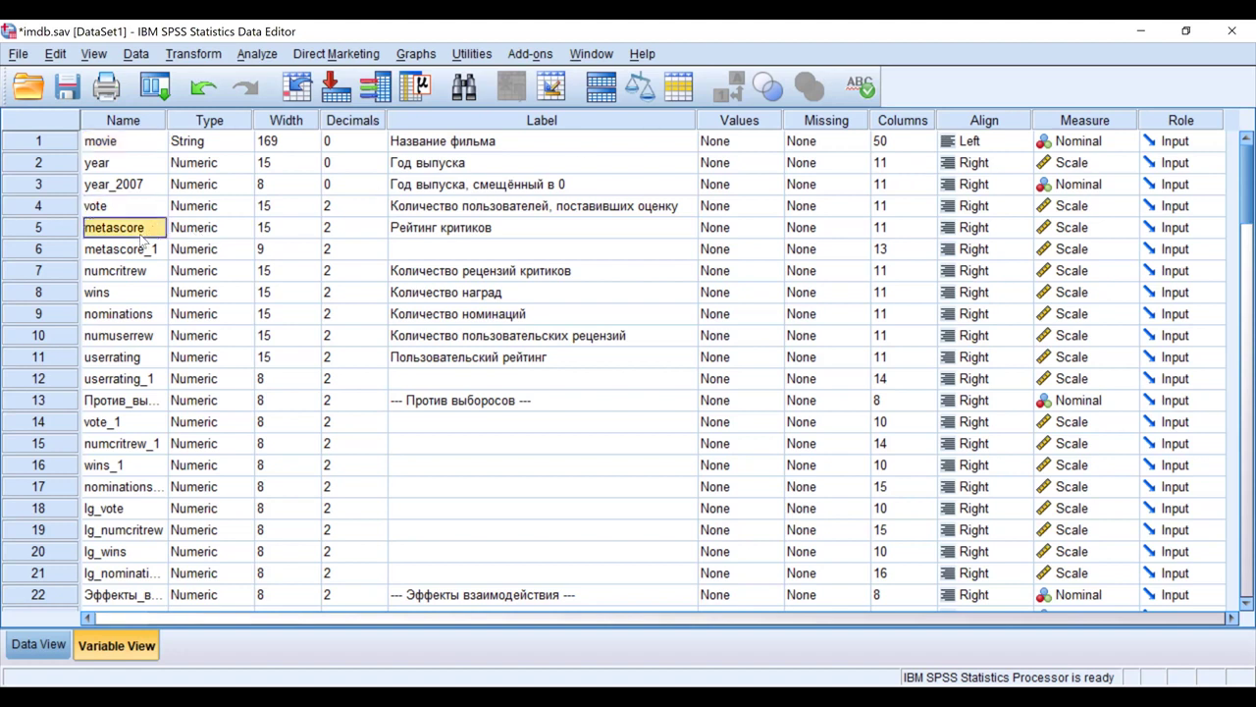
click(125, 278)
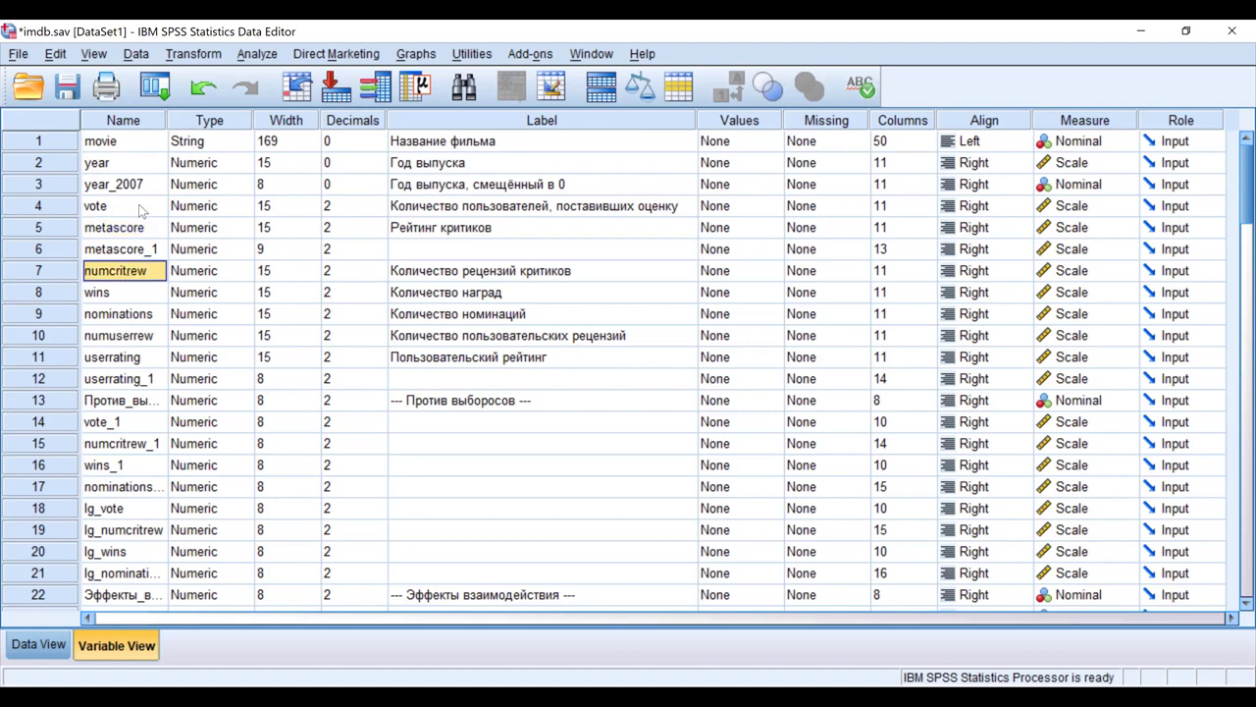
click(133, 169)
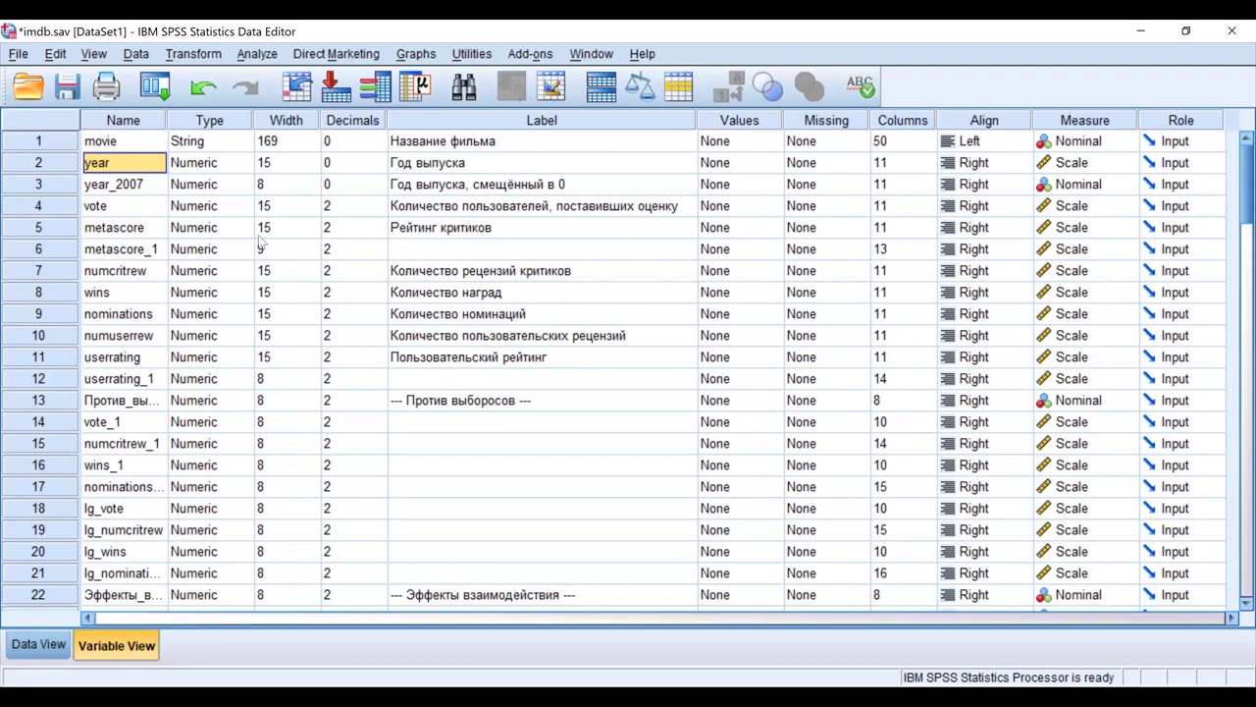
Examine the case values of the vote variable and return to the start of the variable list
click(86, 206)
double_click(53, 206)
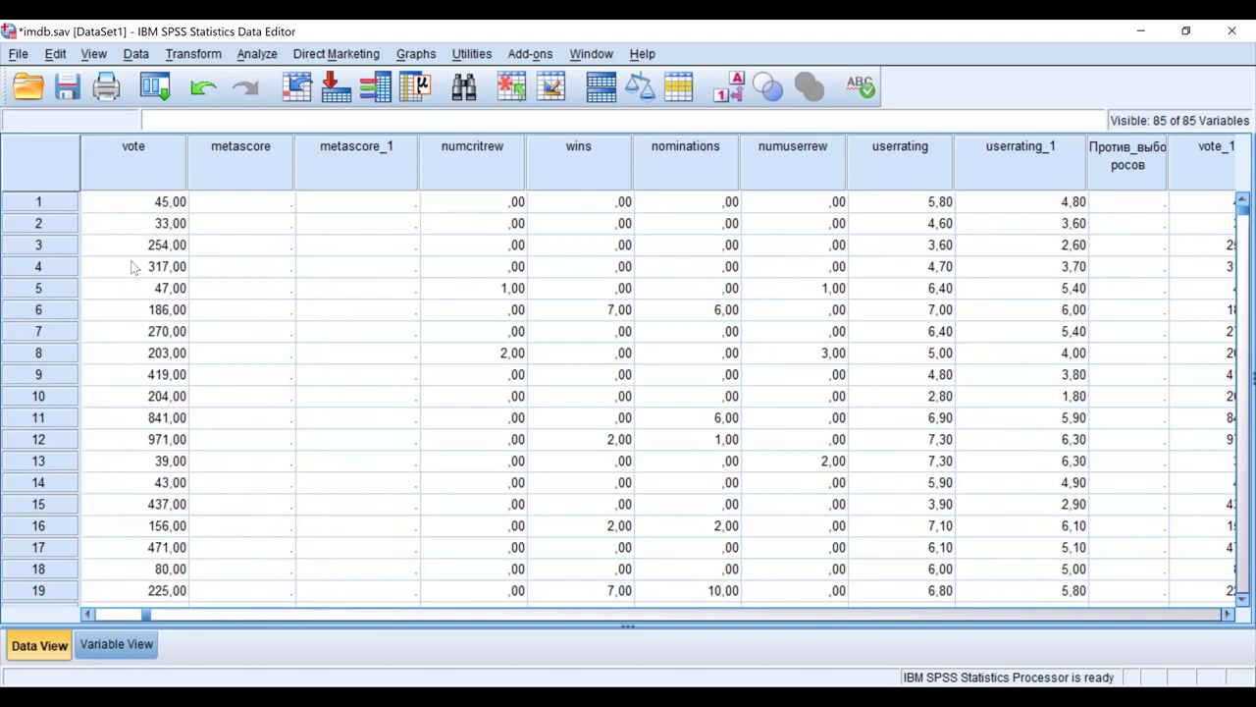
click(154, 403)
scroll(153, 399, down, 3)
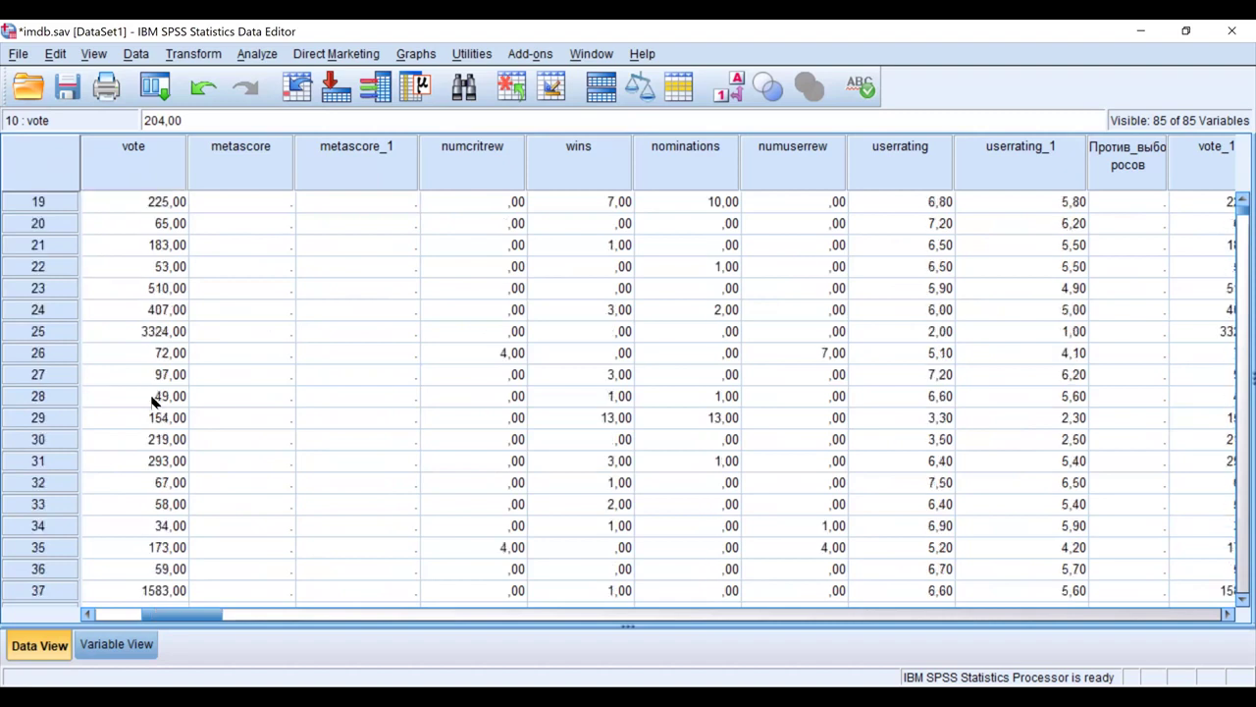
scroll(154, 373, up, 6)
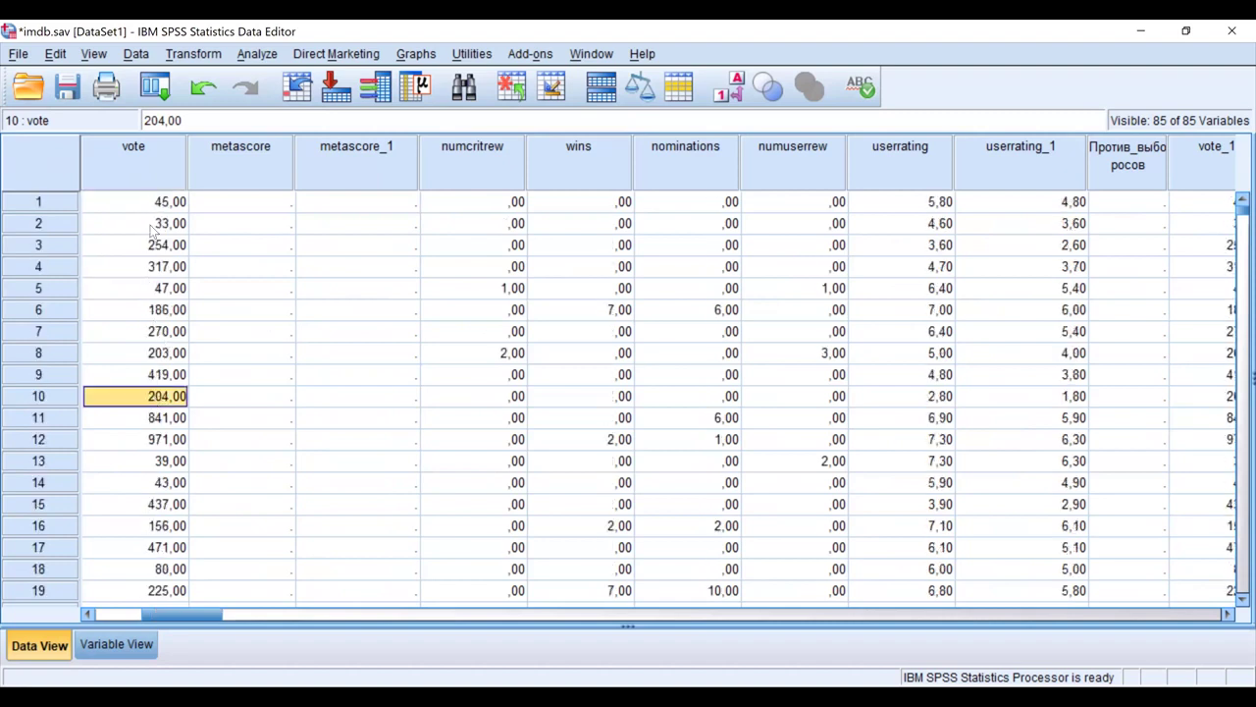
click(137, 162)
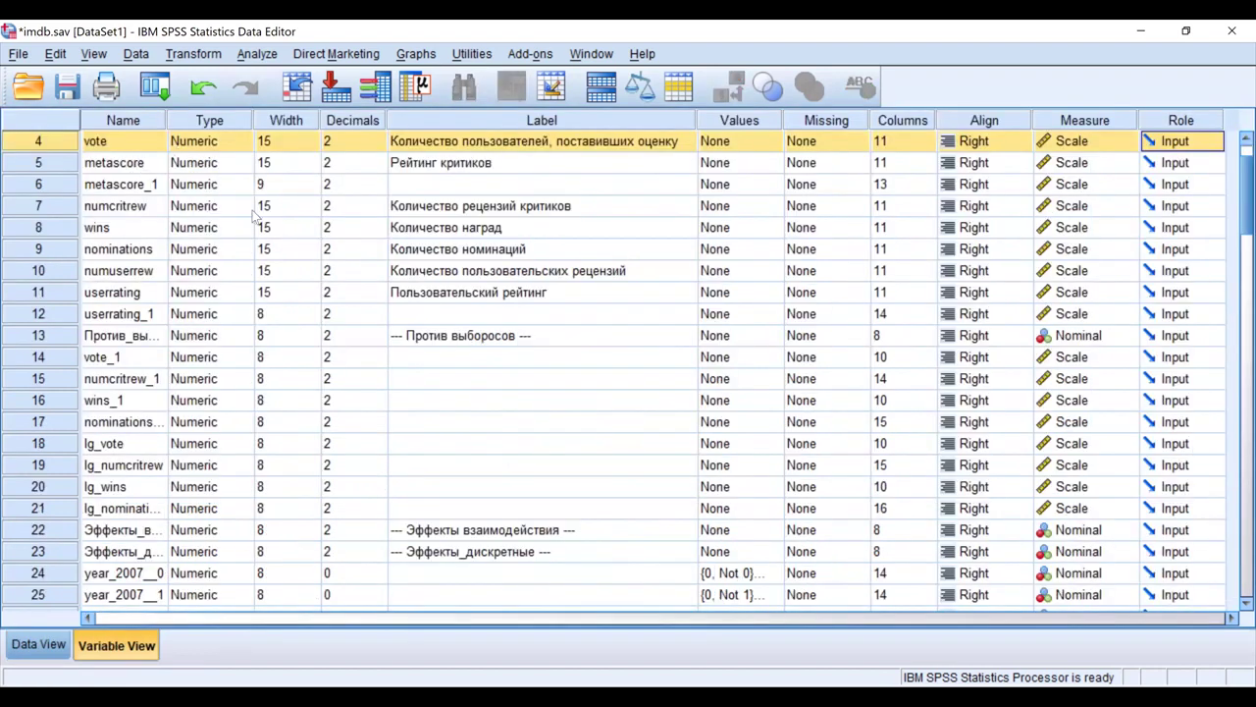
scroll(257, 217, up, 1)
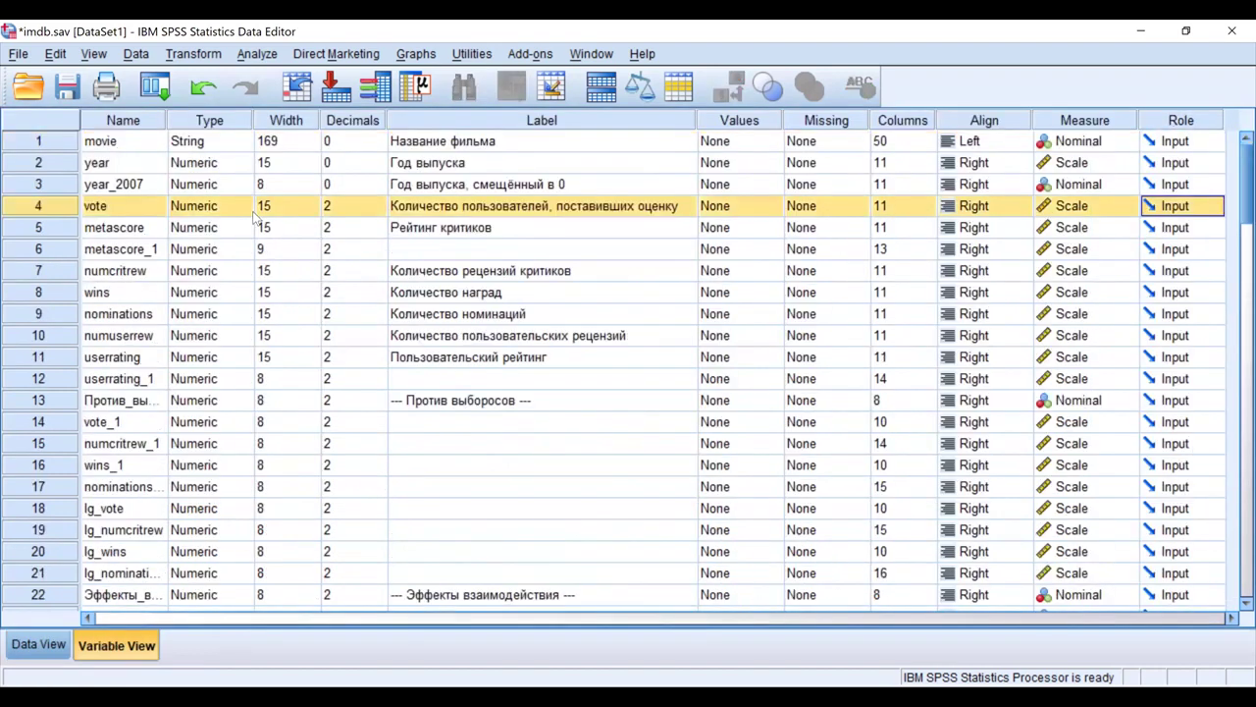
Examine the case values of the year and numcritrew variables and return to the variable definitions
double_click(53, 159)
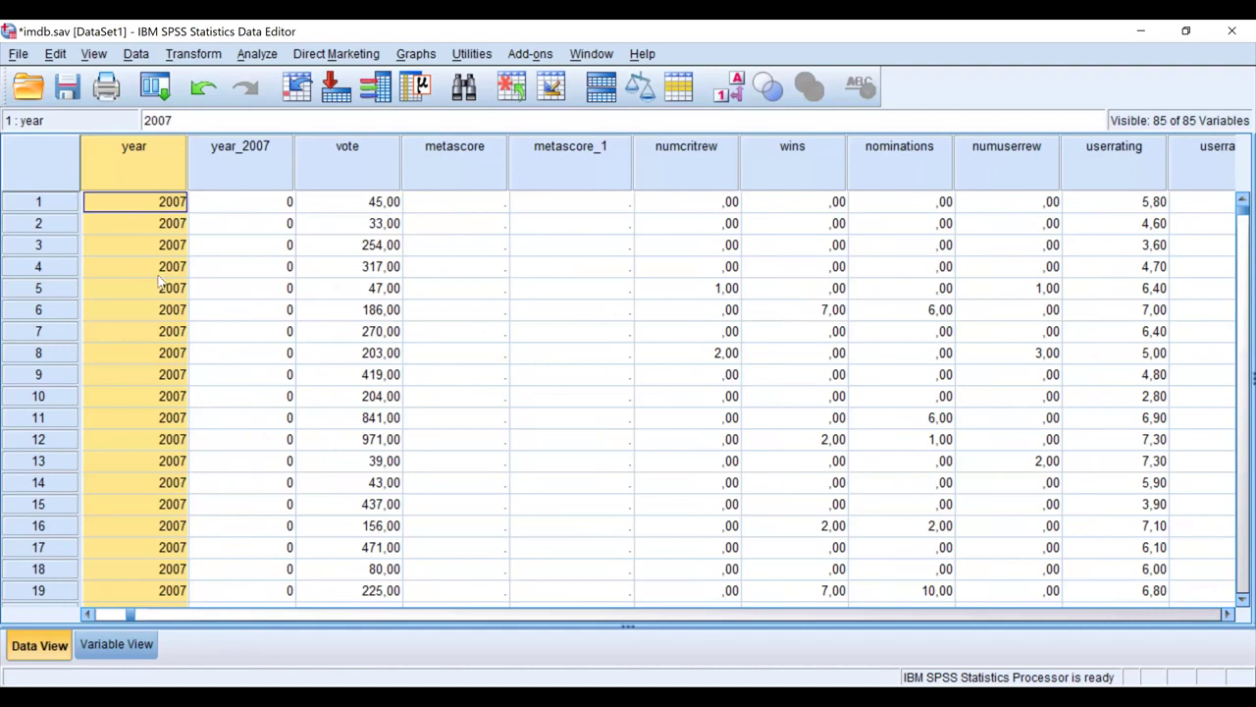
double_click(149, 170)
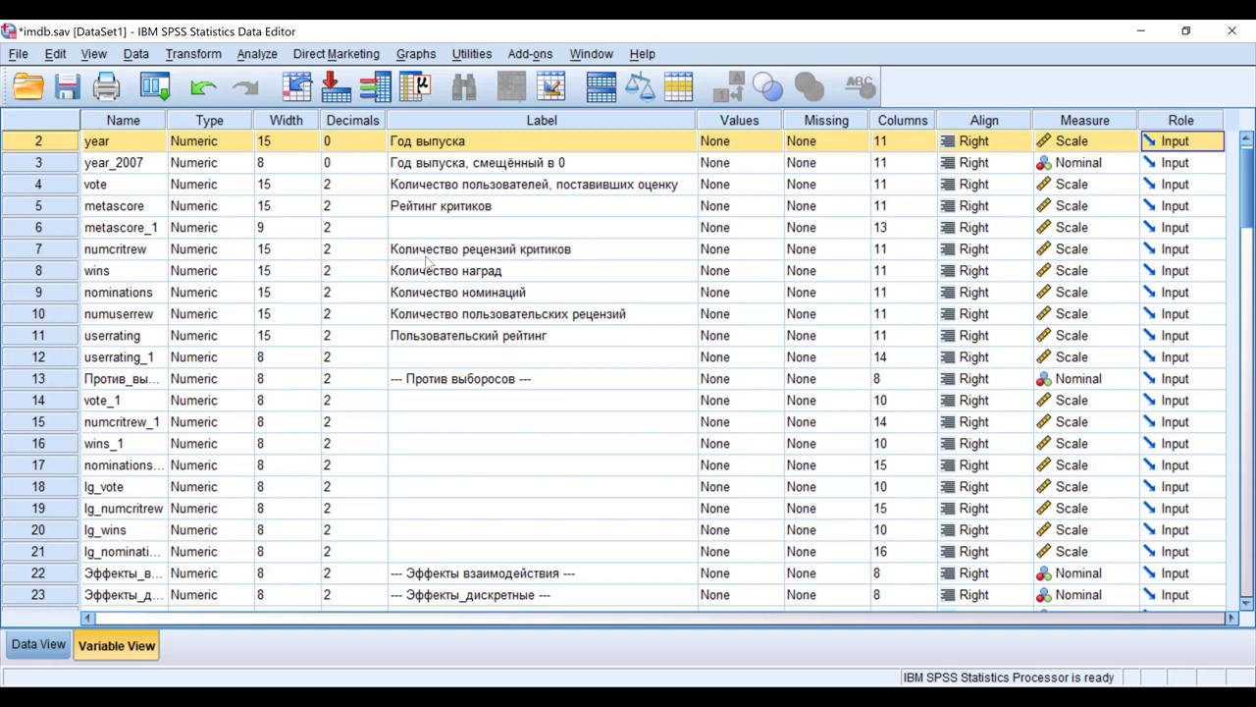
double_click(38, 250)
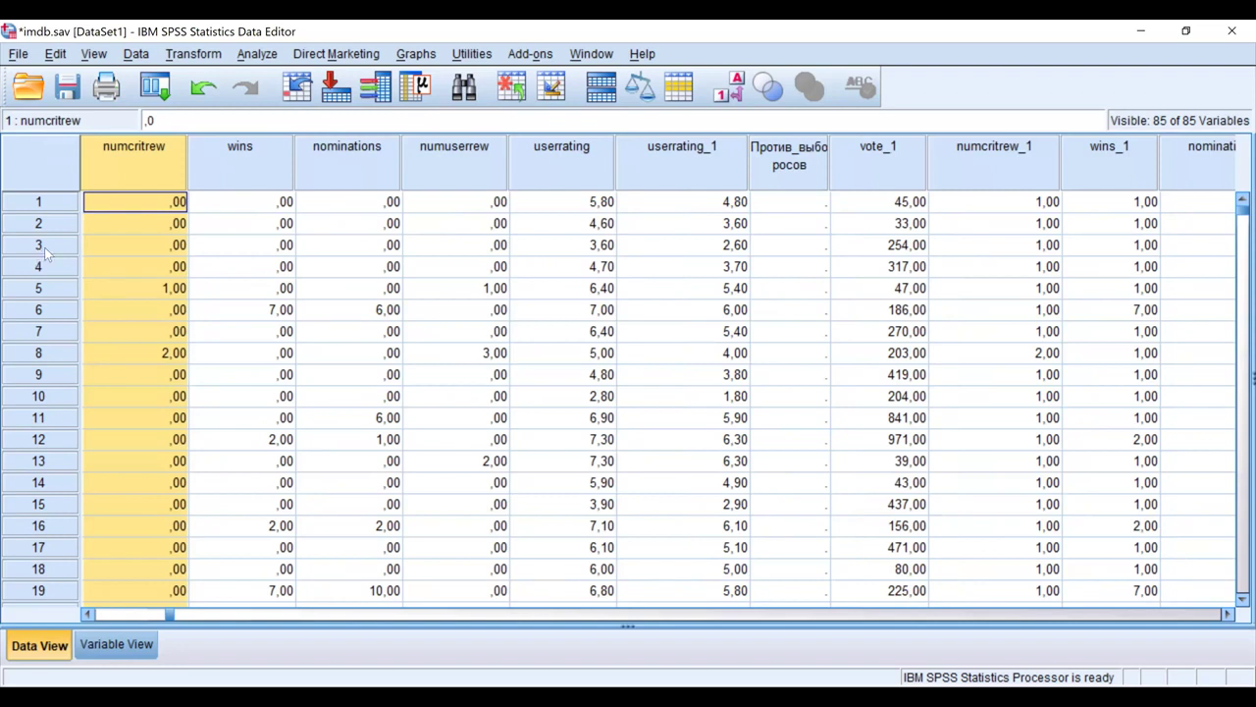
click(118, 643)
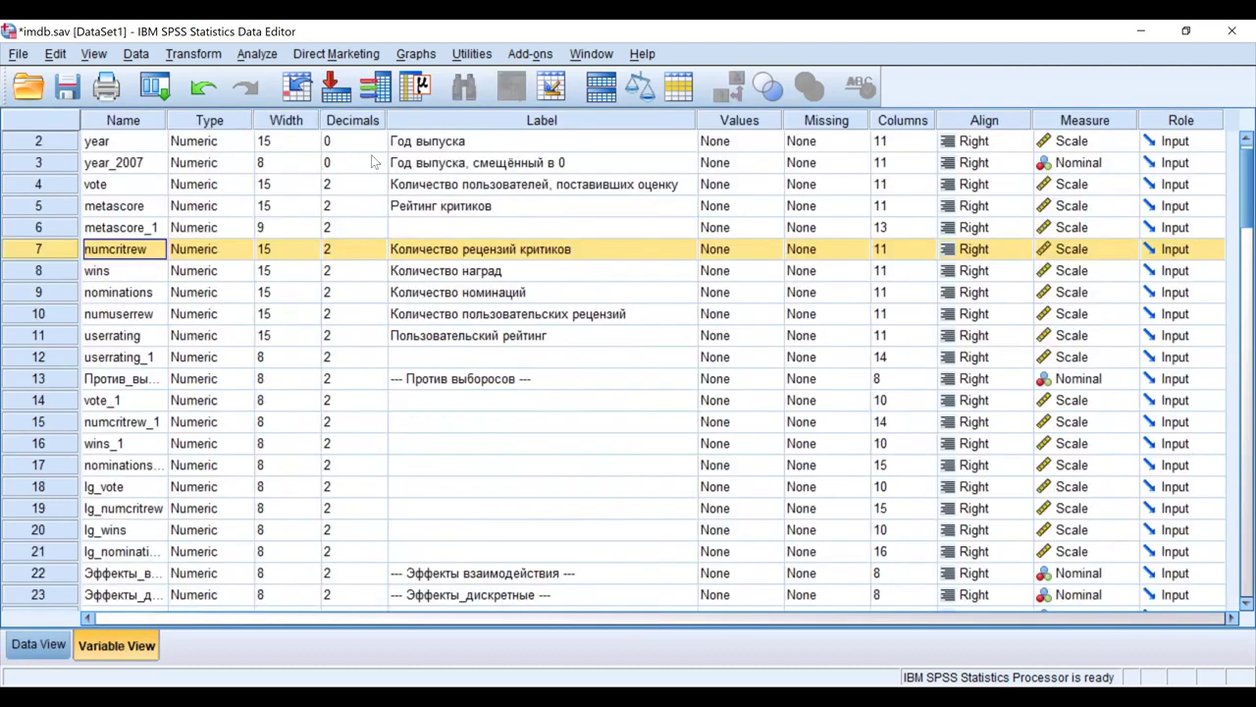
Compare the case values of the vote and wins variables with the neighbouring columns back to year_2007
double_click(66, 184)
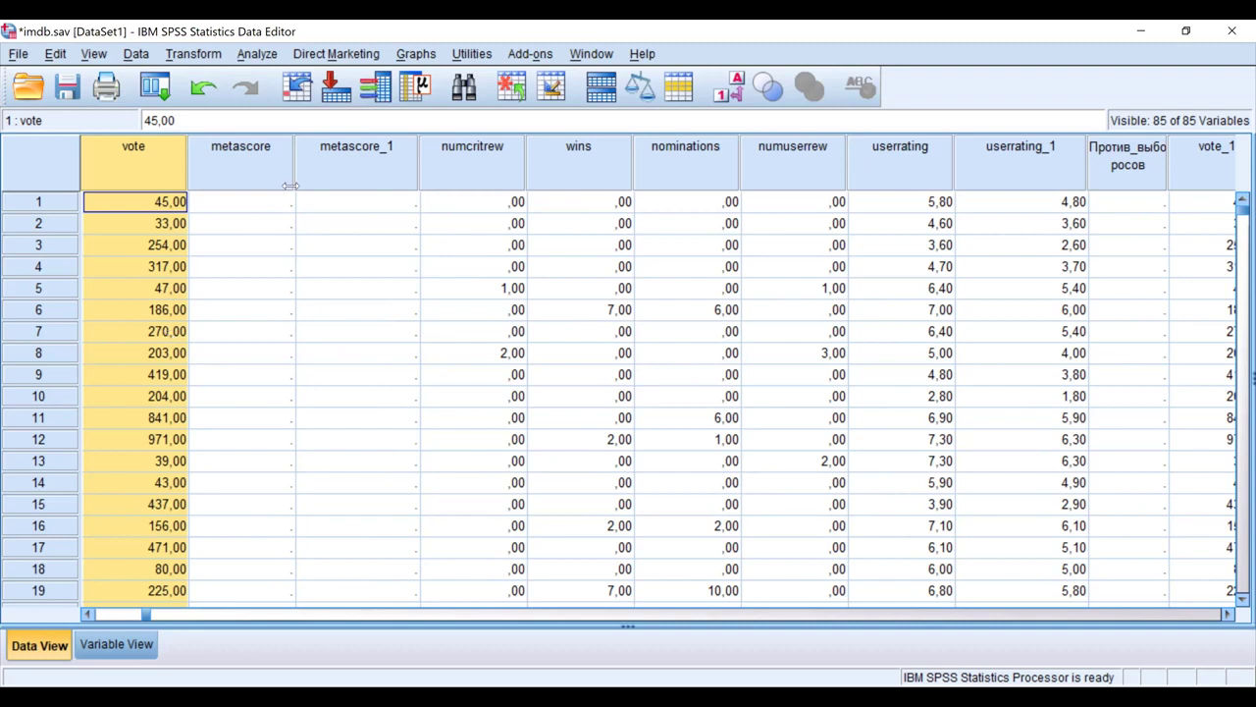
double_click(594, 163)
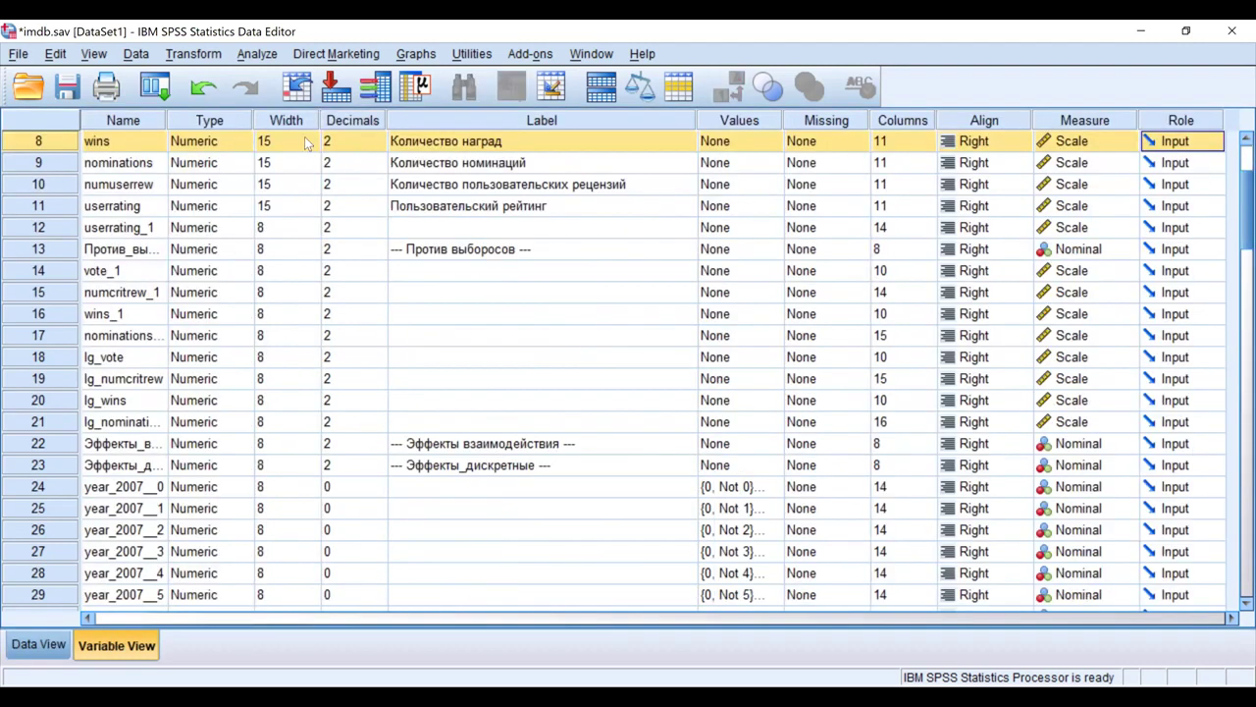
double_click(64, 141)
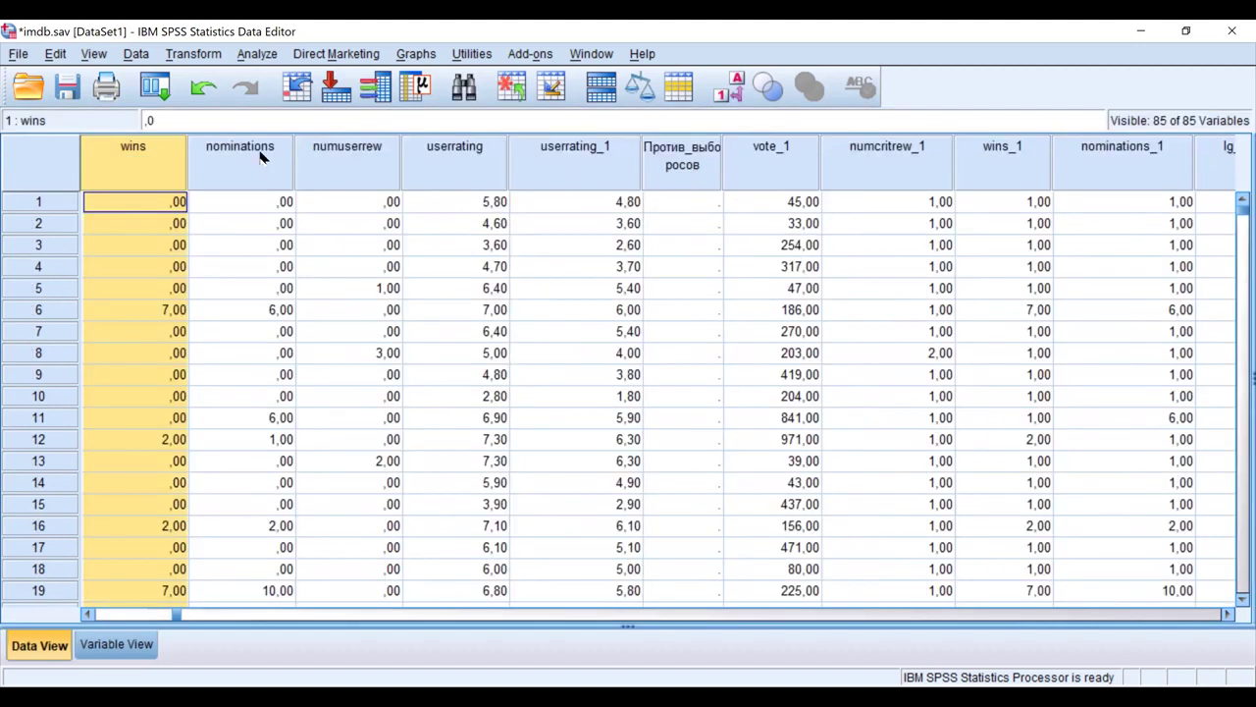
click(88, 614)
click(88, 613)
click(89, 614)
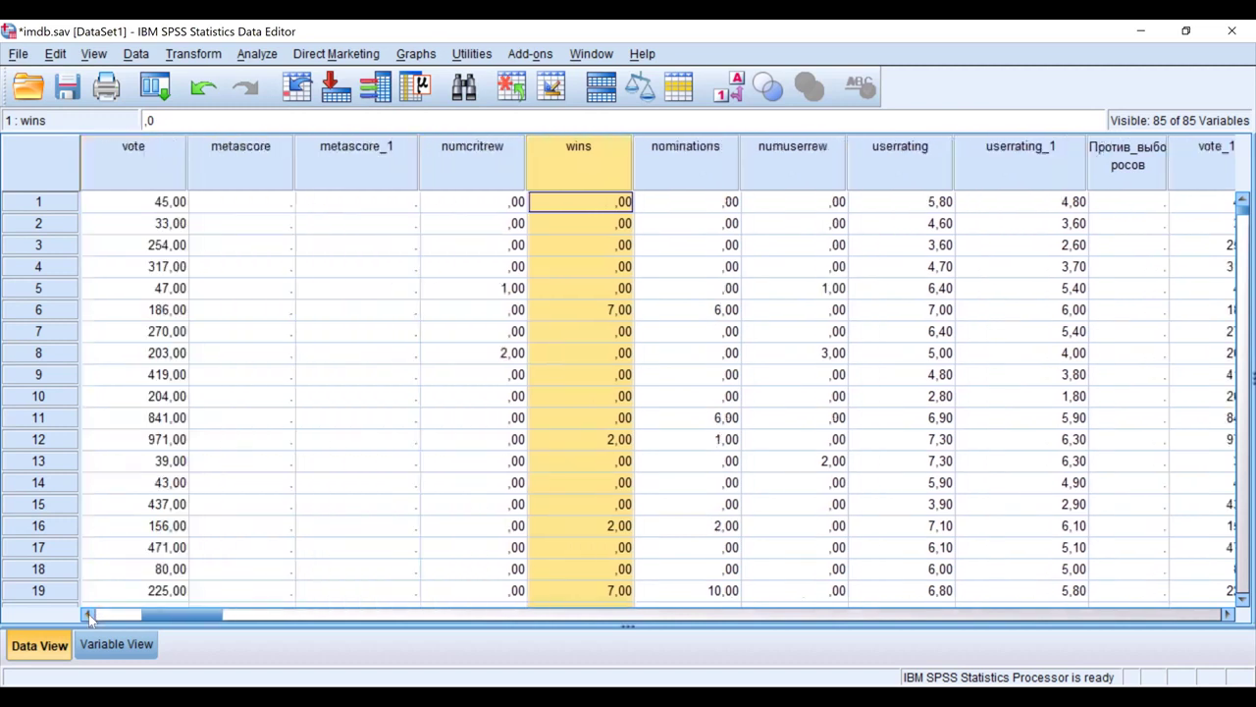
click(88, 614)
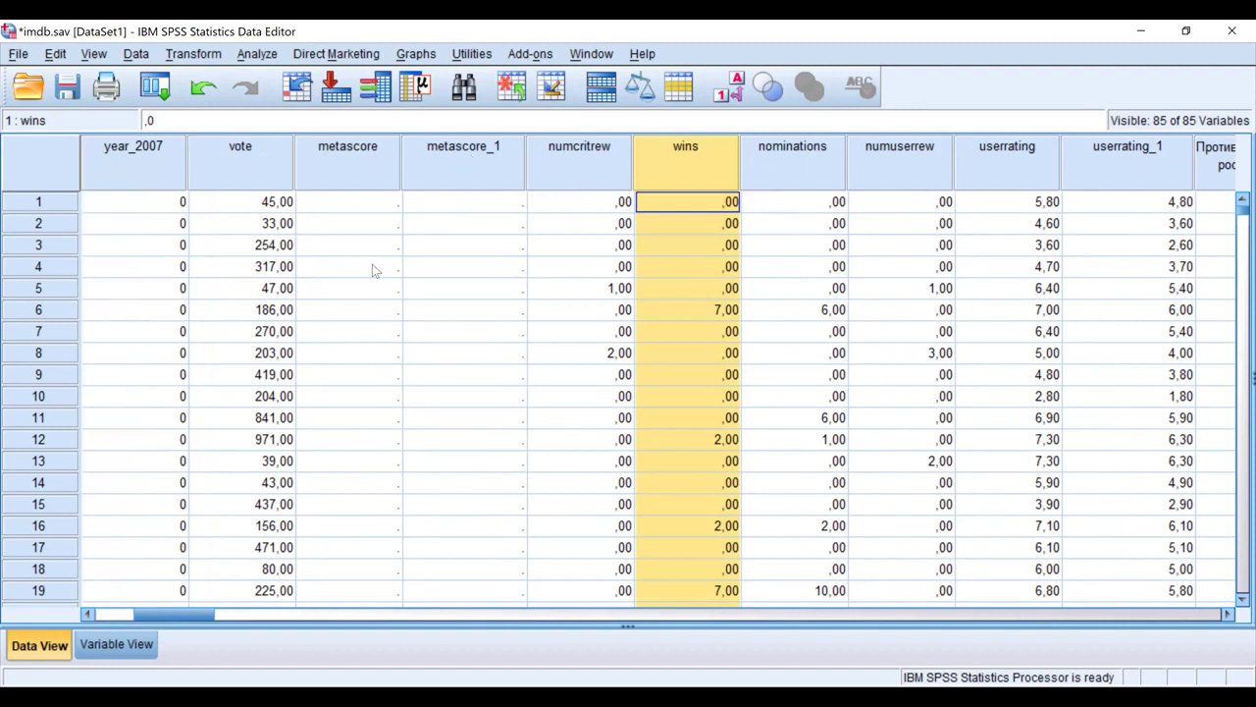
Sort the cases by metascore in descending order
click(116, 645)
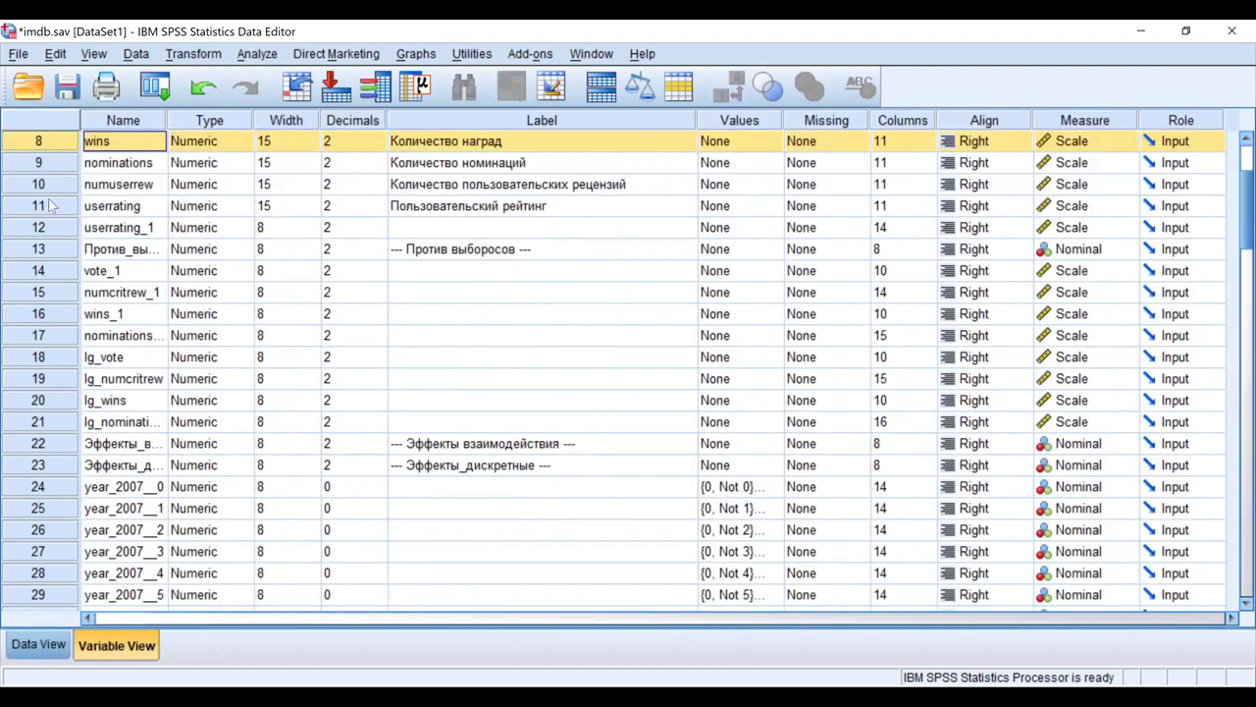
key(ctrl+t)
right_click(155, 163)
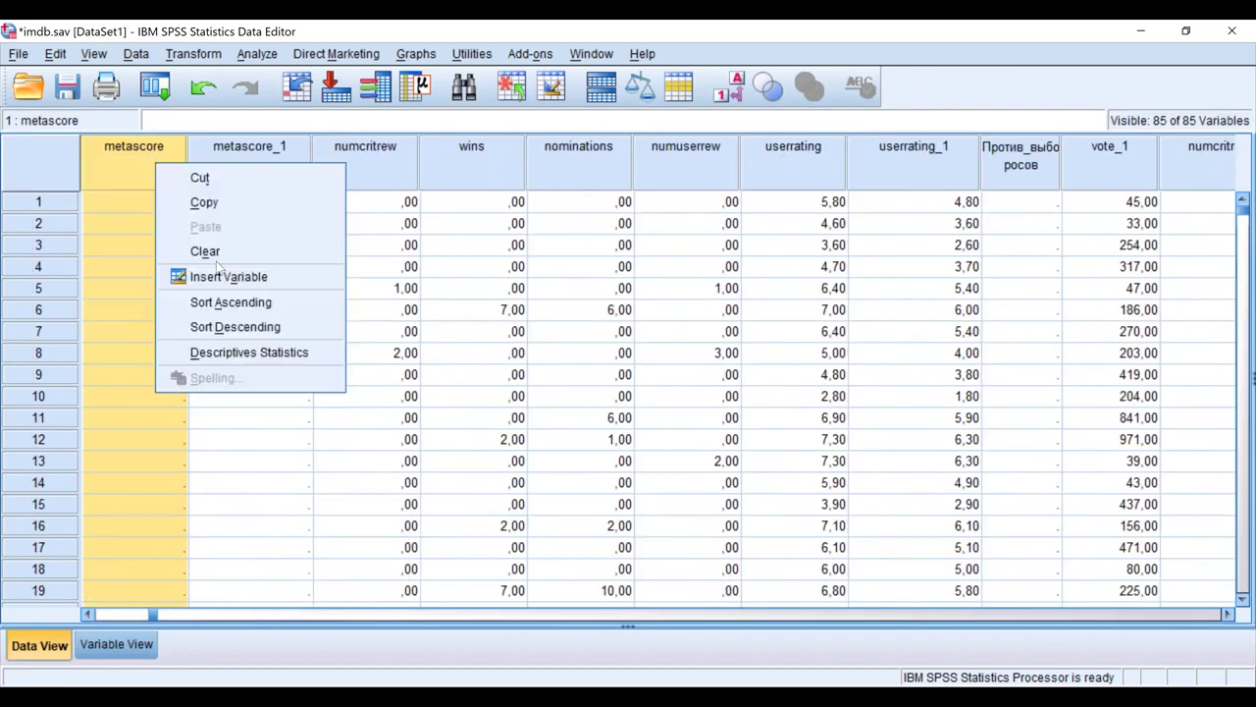
click(237, 327)
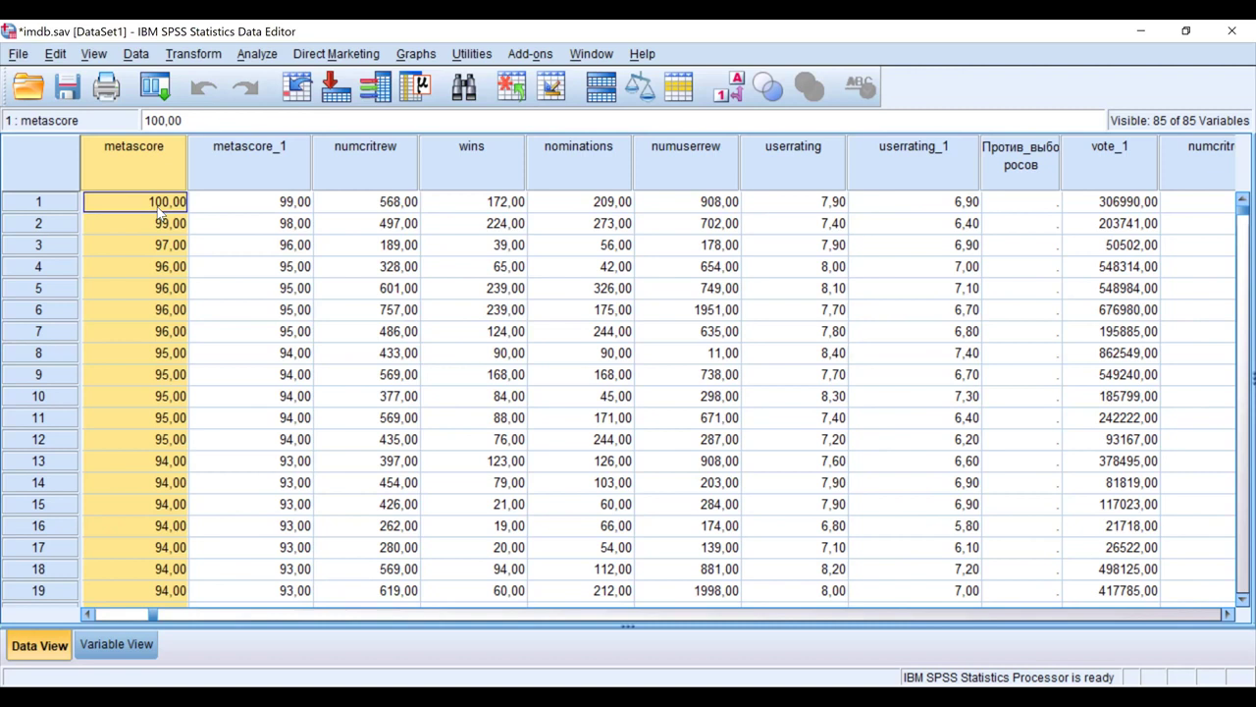
Set up an Explore descriptive analysis with the vote variable as a dependent
click(102, 644)
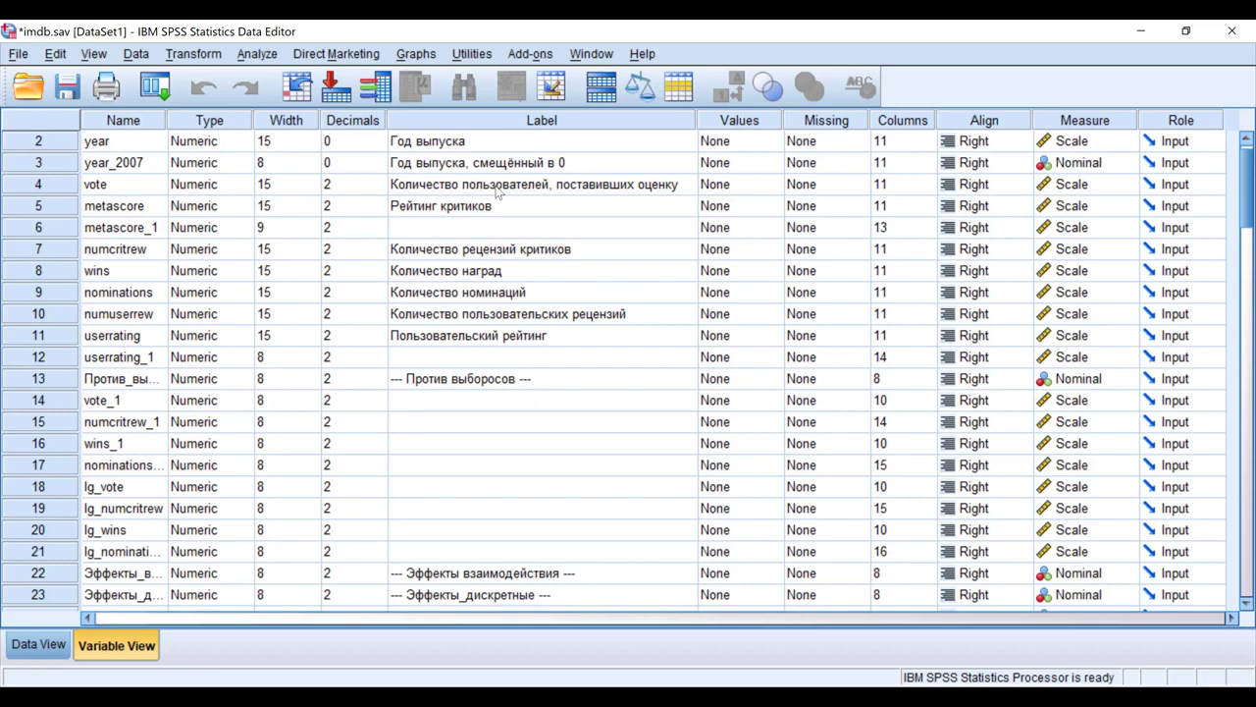
right_click(56, 190)
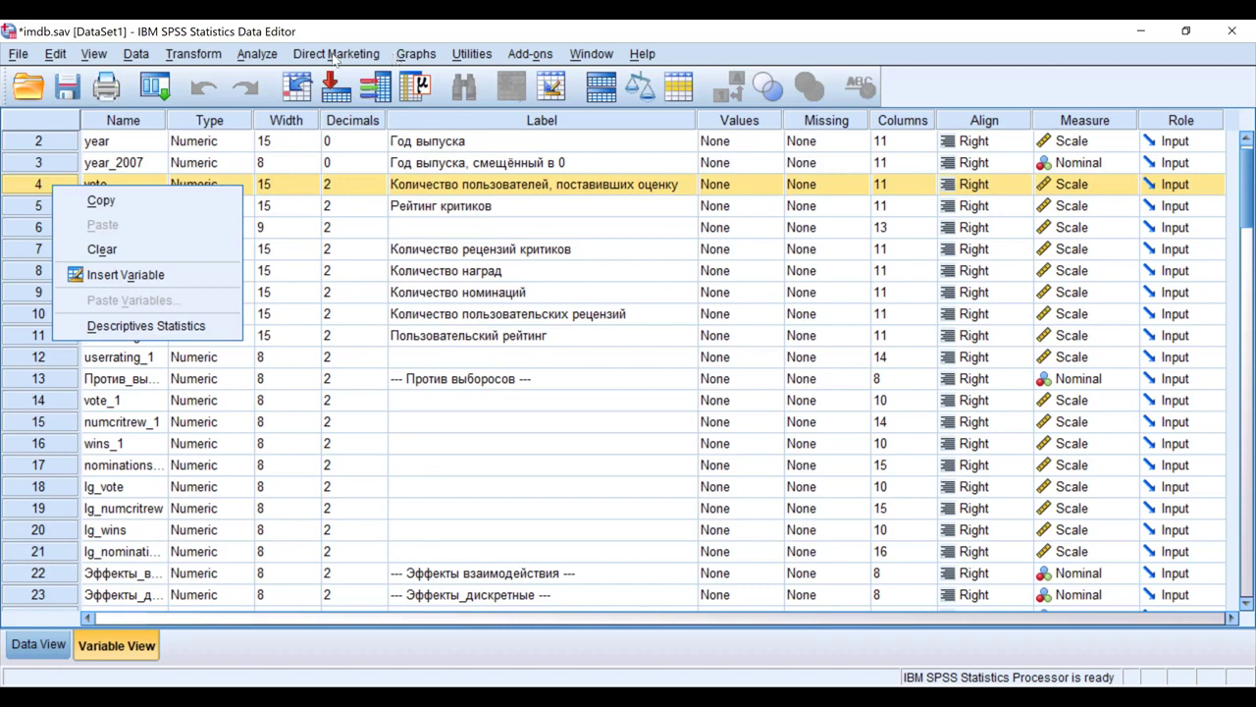
click(257, 56)
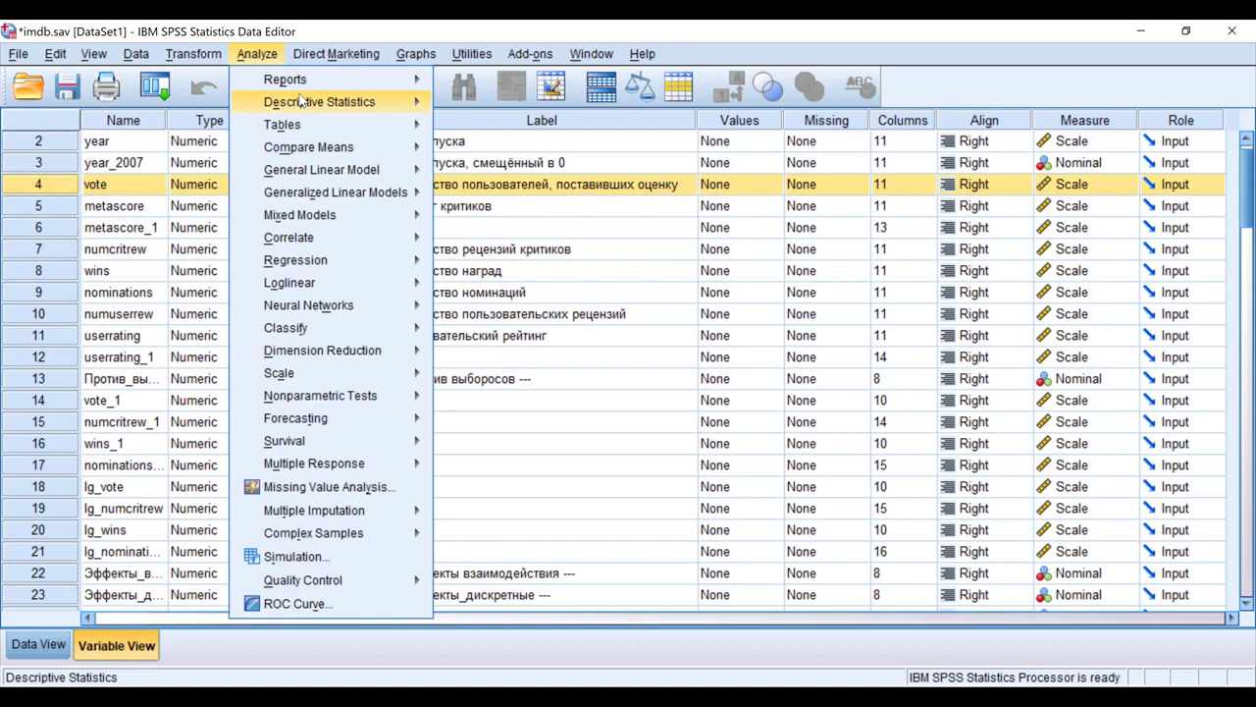
mouse_move(359, 101)
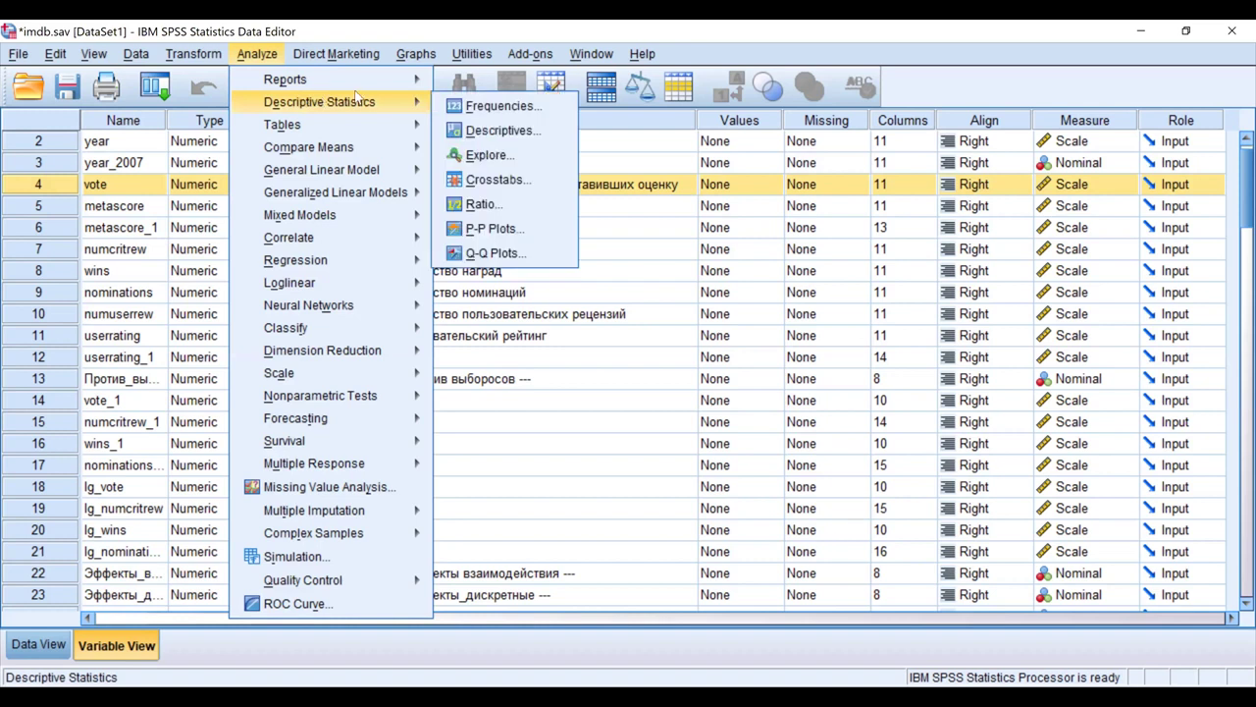
click(515, 155)
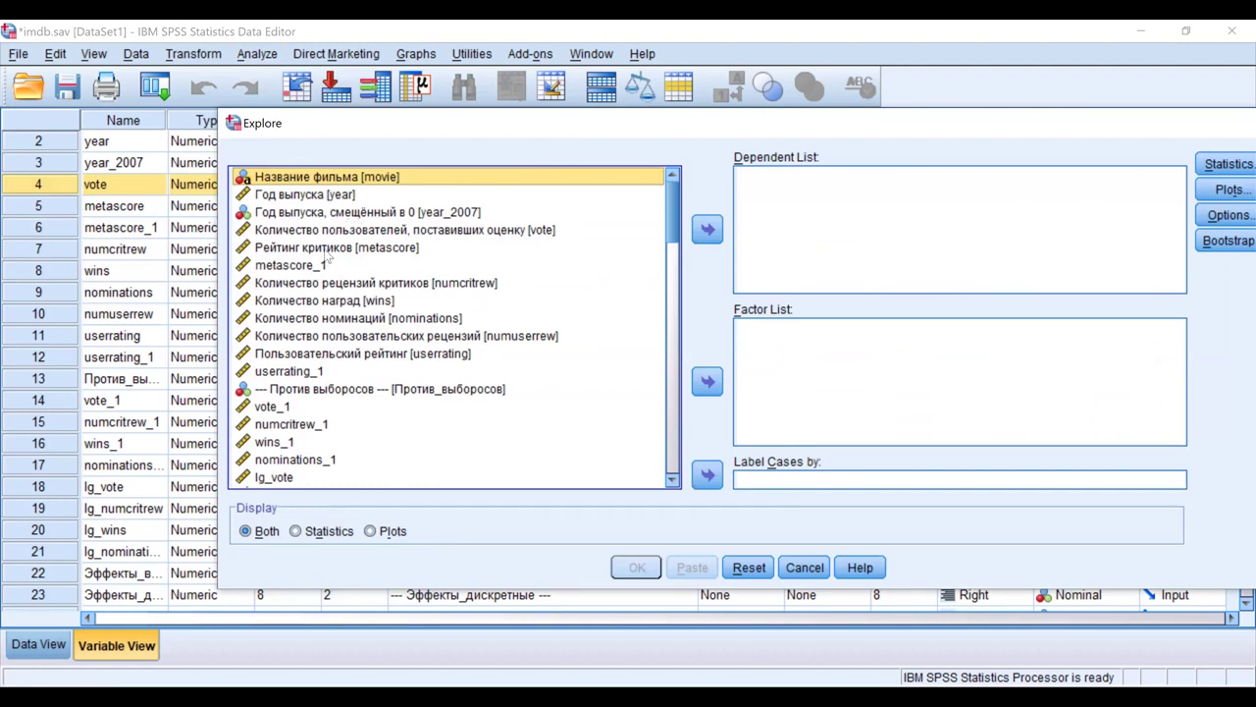
click(375, 229)
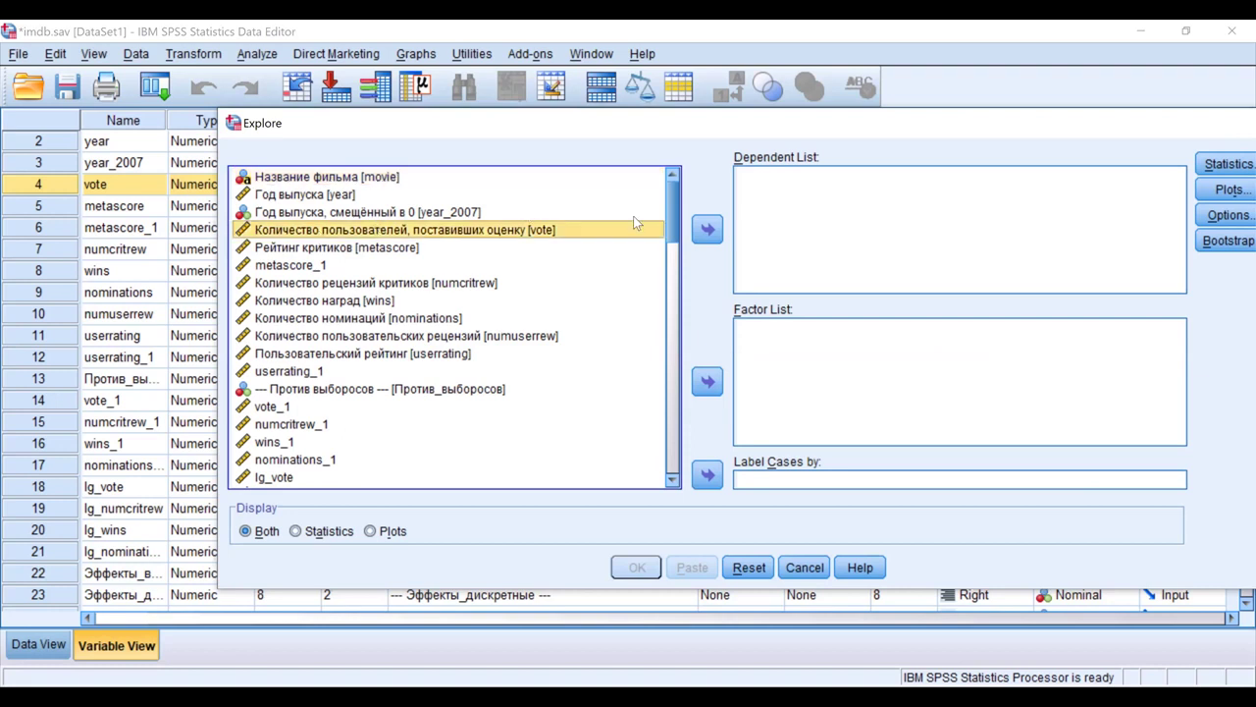
click(706, 229)
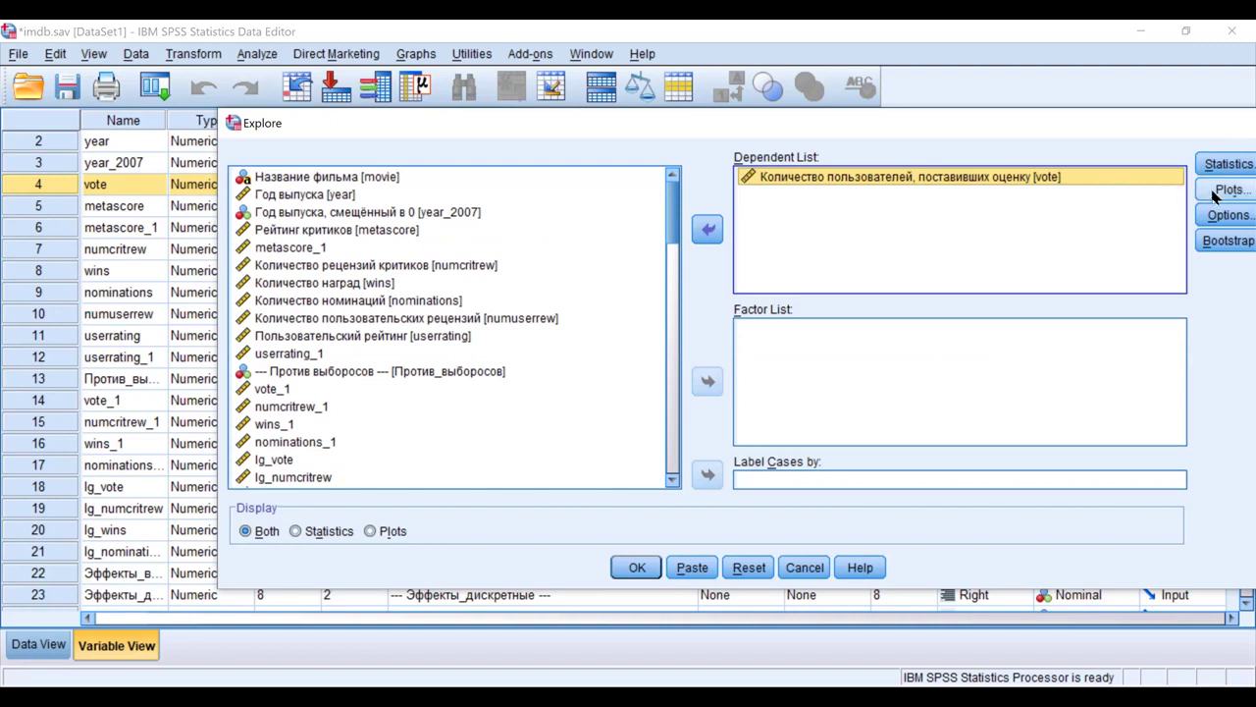
Set the Explore plots to include a histogram and omit the stem-and-leaf plot
click(1227, 189)
click(722, 271)
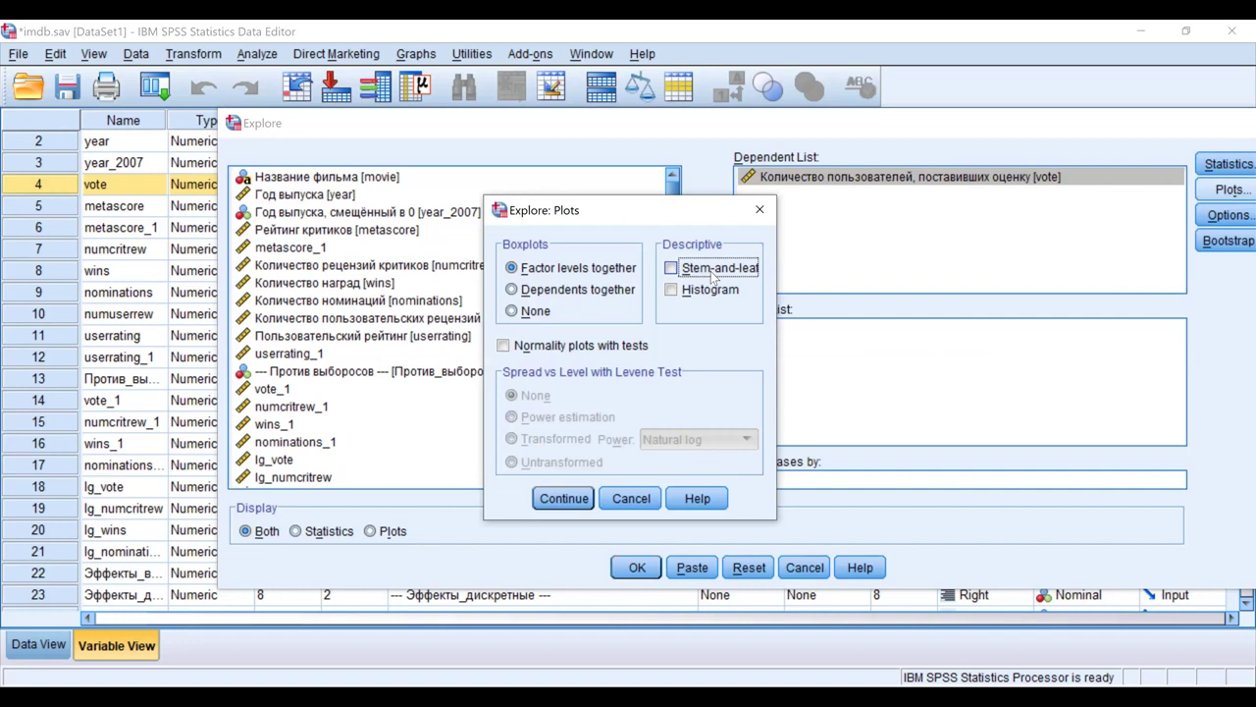
click(697, 295)
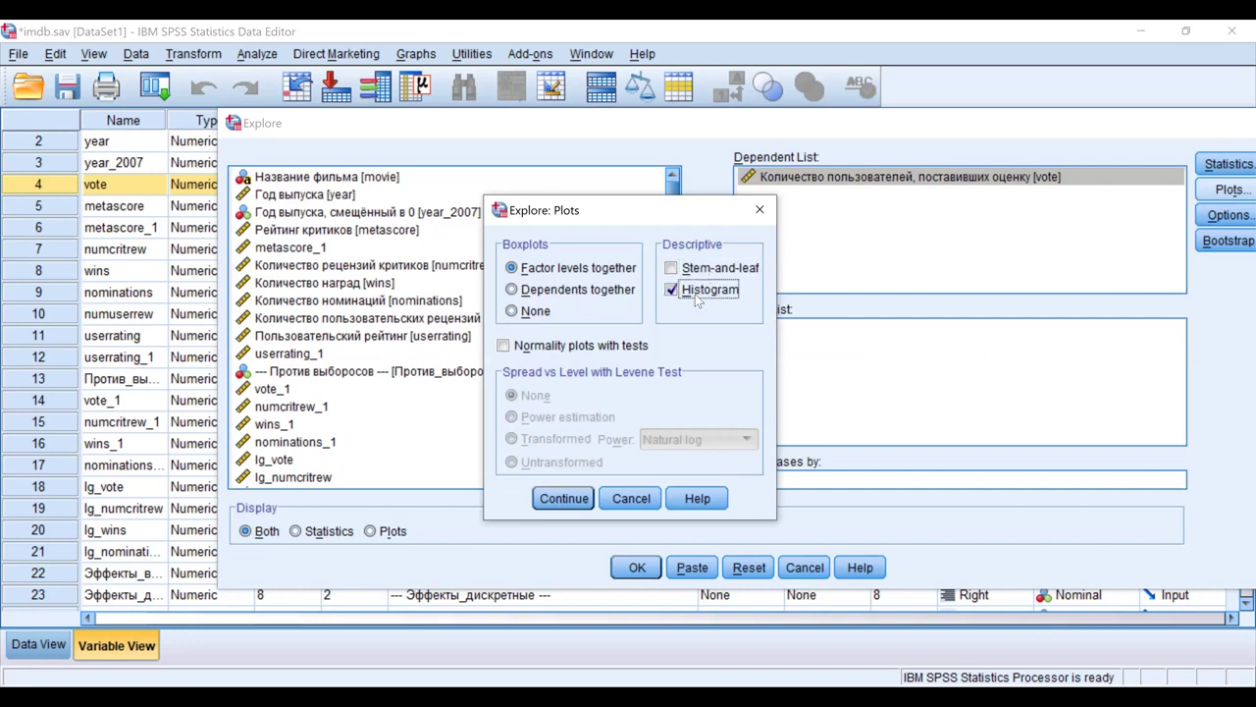
click(565, 499)
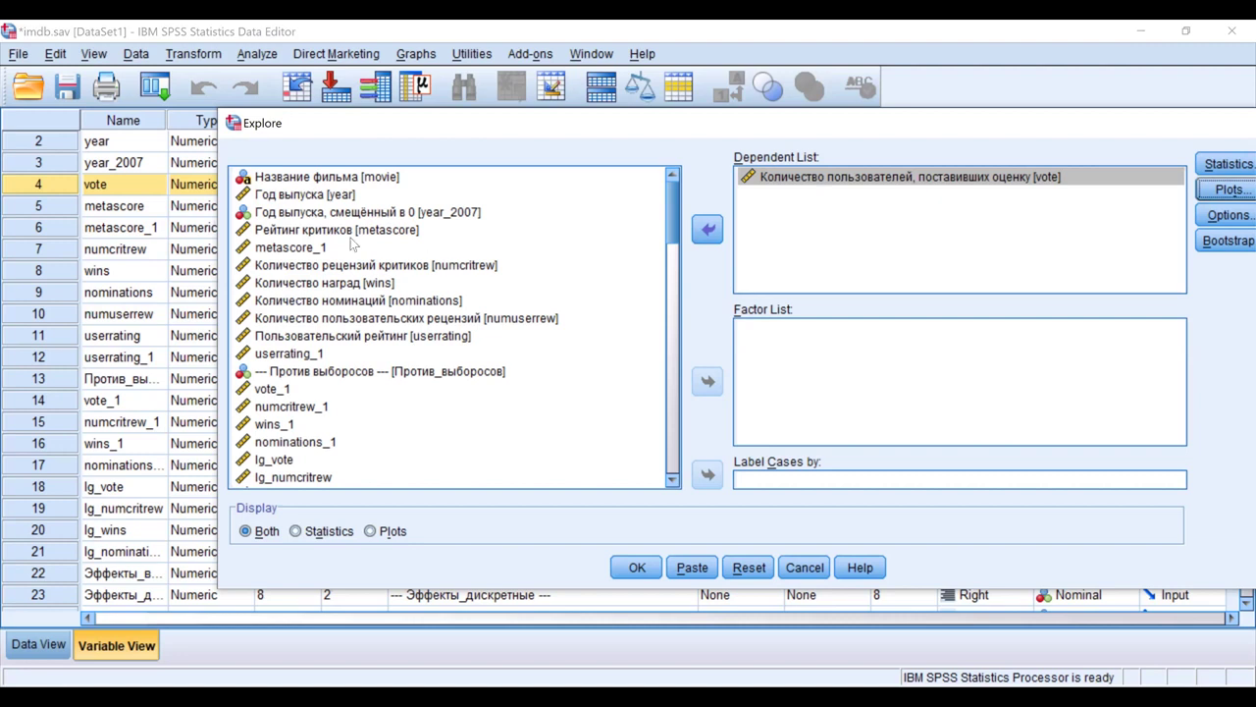
Add the year, metascore and numcritrew variables to the Explore dependents
click(319, 196)
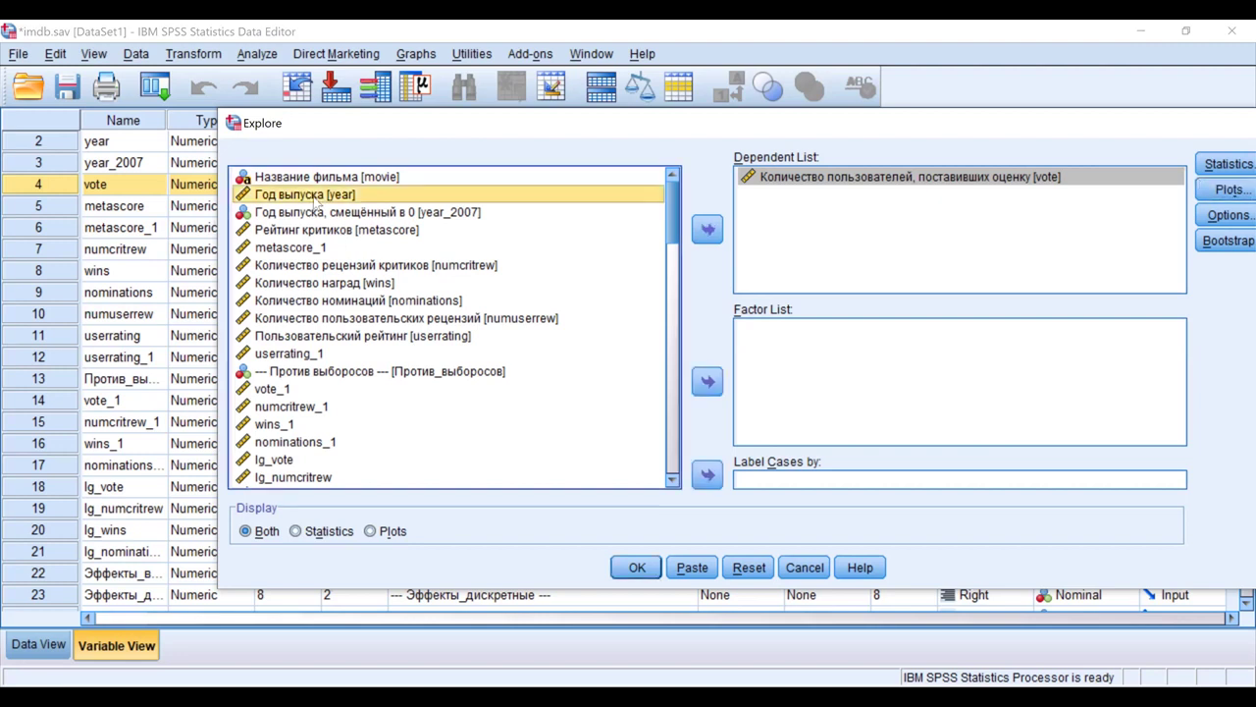
click(707, 229)
click(327, 213)
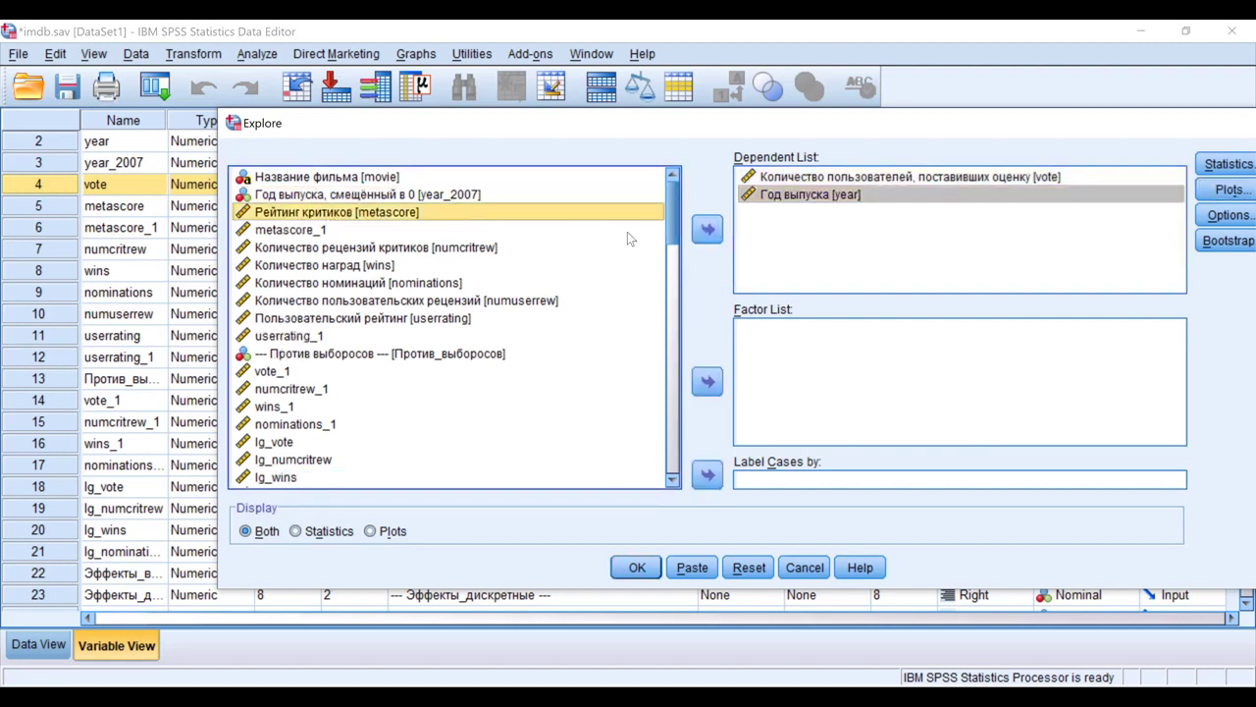
click(707, 229)
click(400, 230)
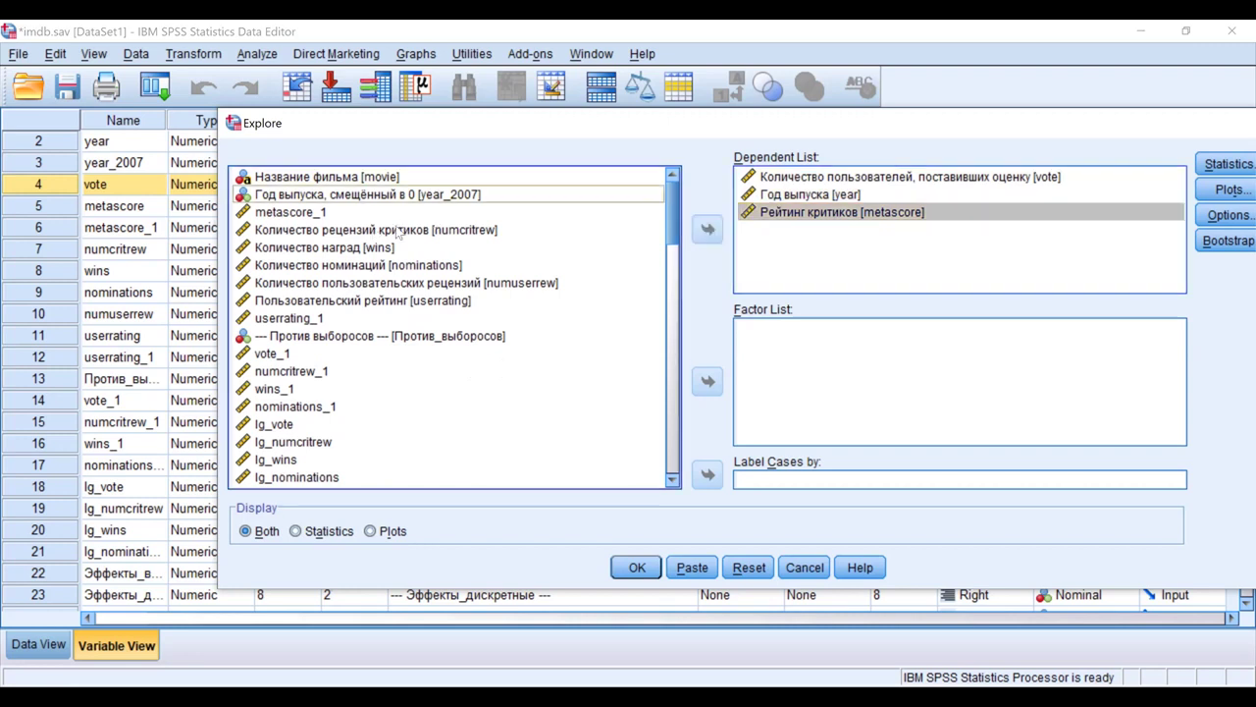
click(706, 229)
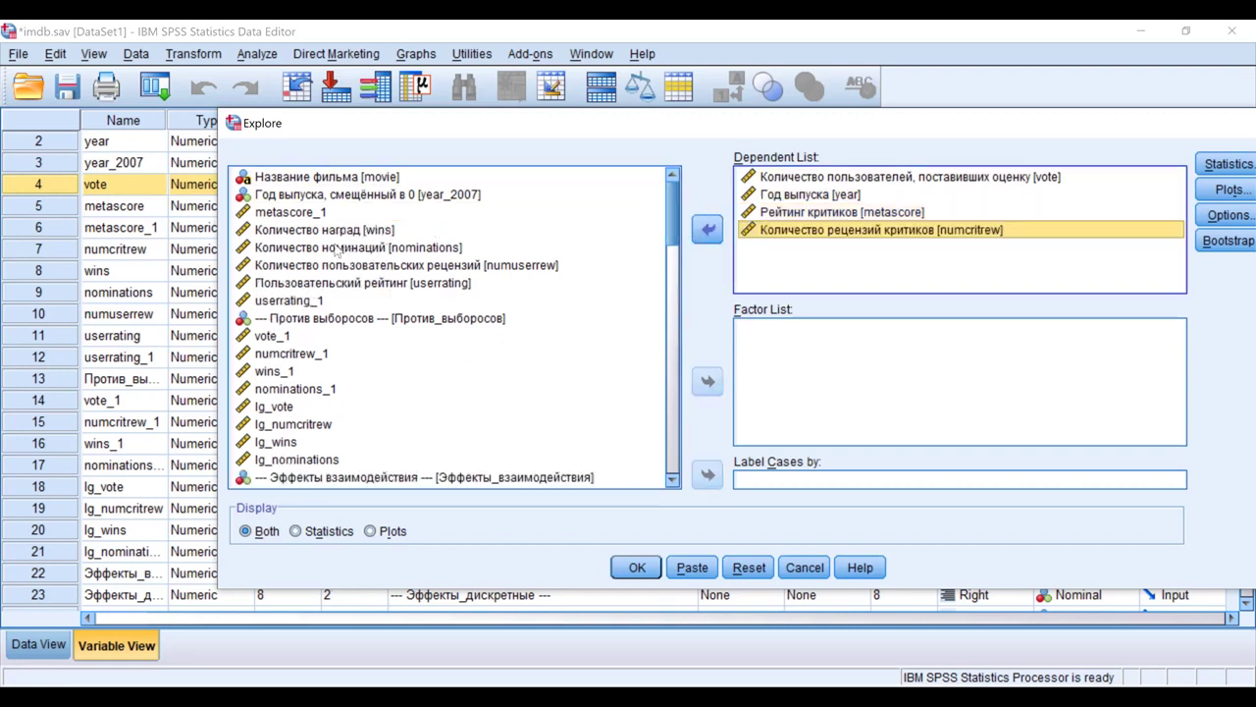